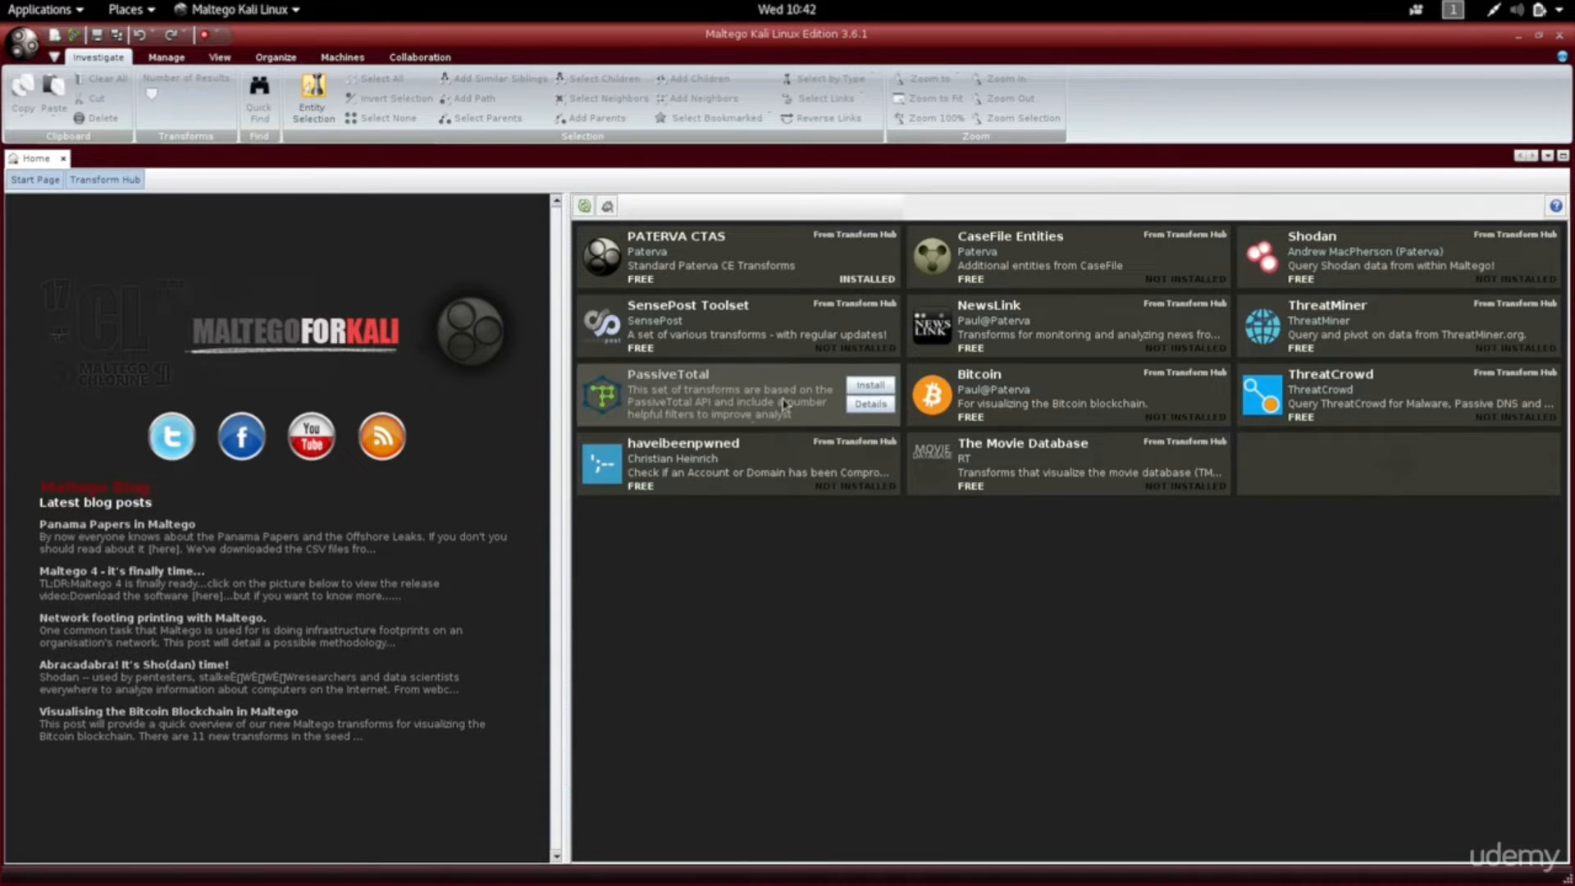
# Install the PassiveTotal hub package, adding 121 transforms, 66 entities and 9 machines.
pyautogui.moveTo(788, 297)
pyautogui.moveTo(804, 262)
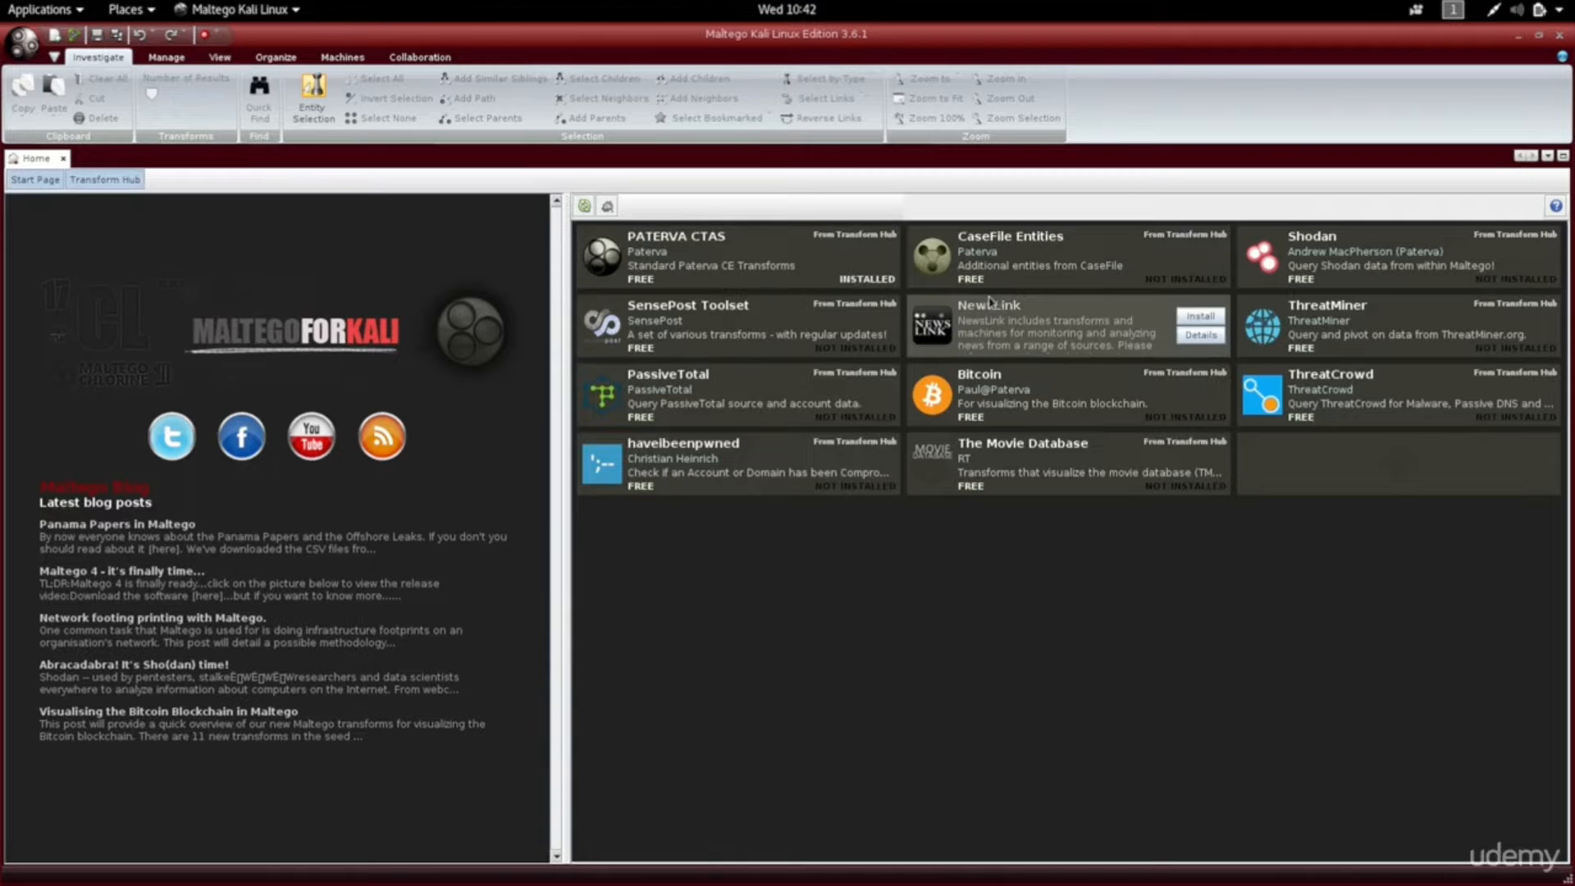
pyautogui.moveTo(1007, 284)
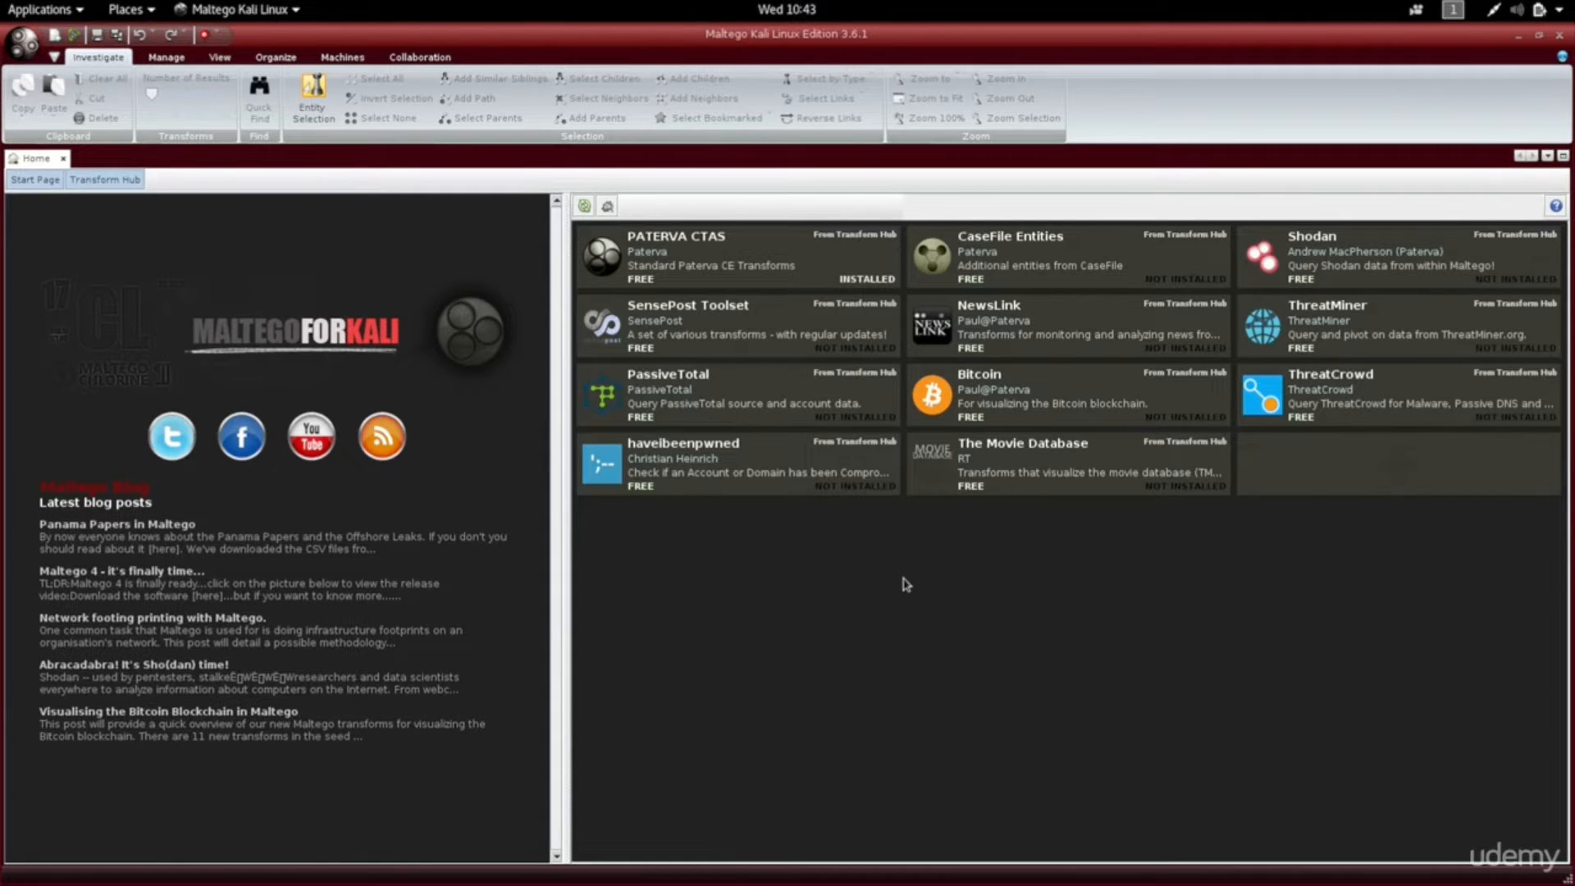
pyautogui.moveTo(818, 404)
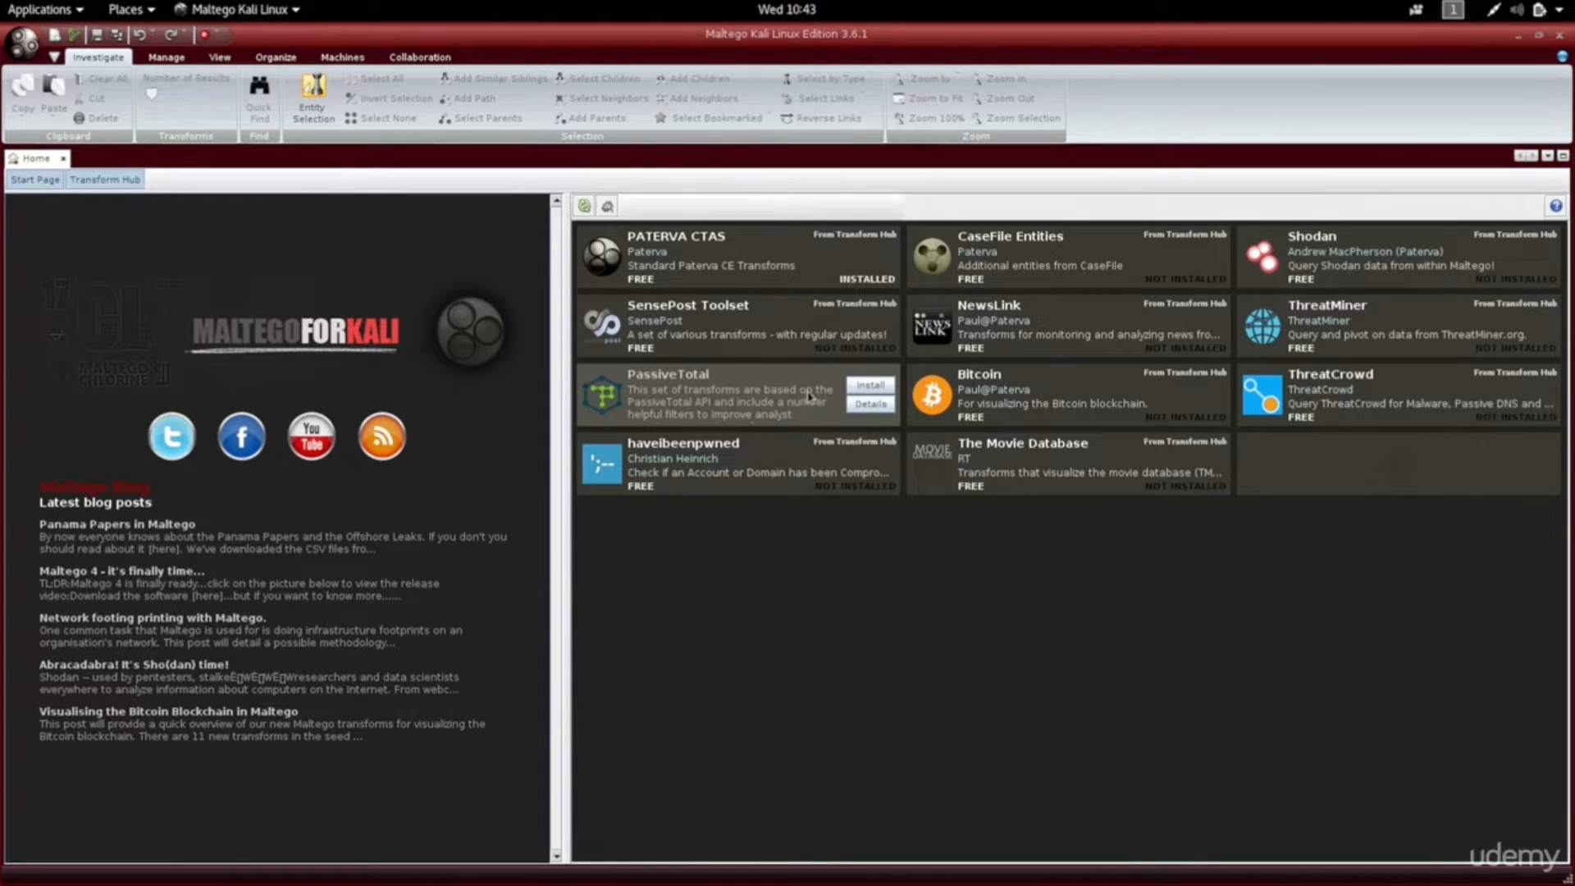
pyautogui.click(857, 391)
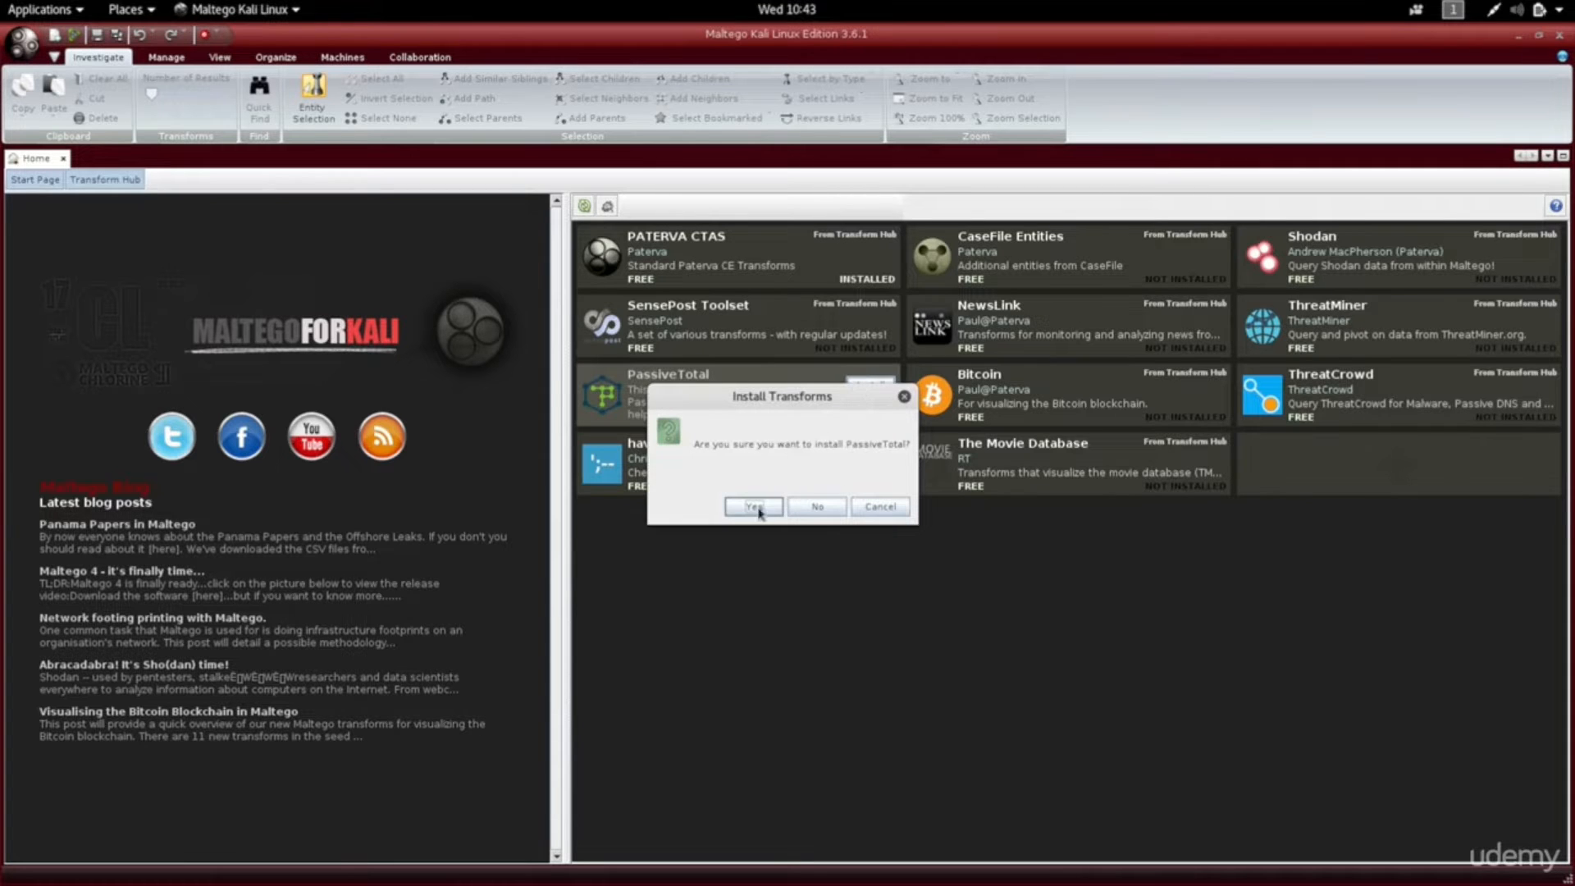
pyautogui.click(753, 506)
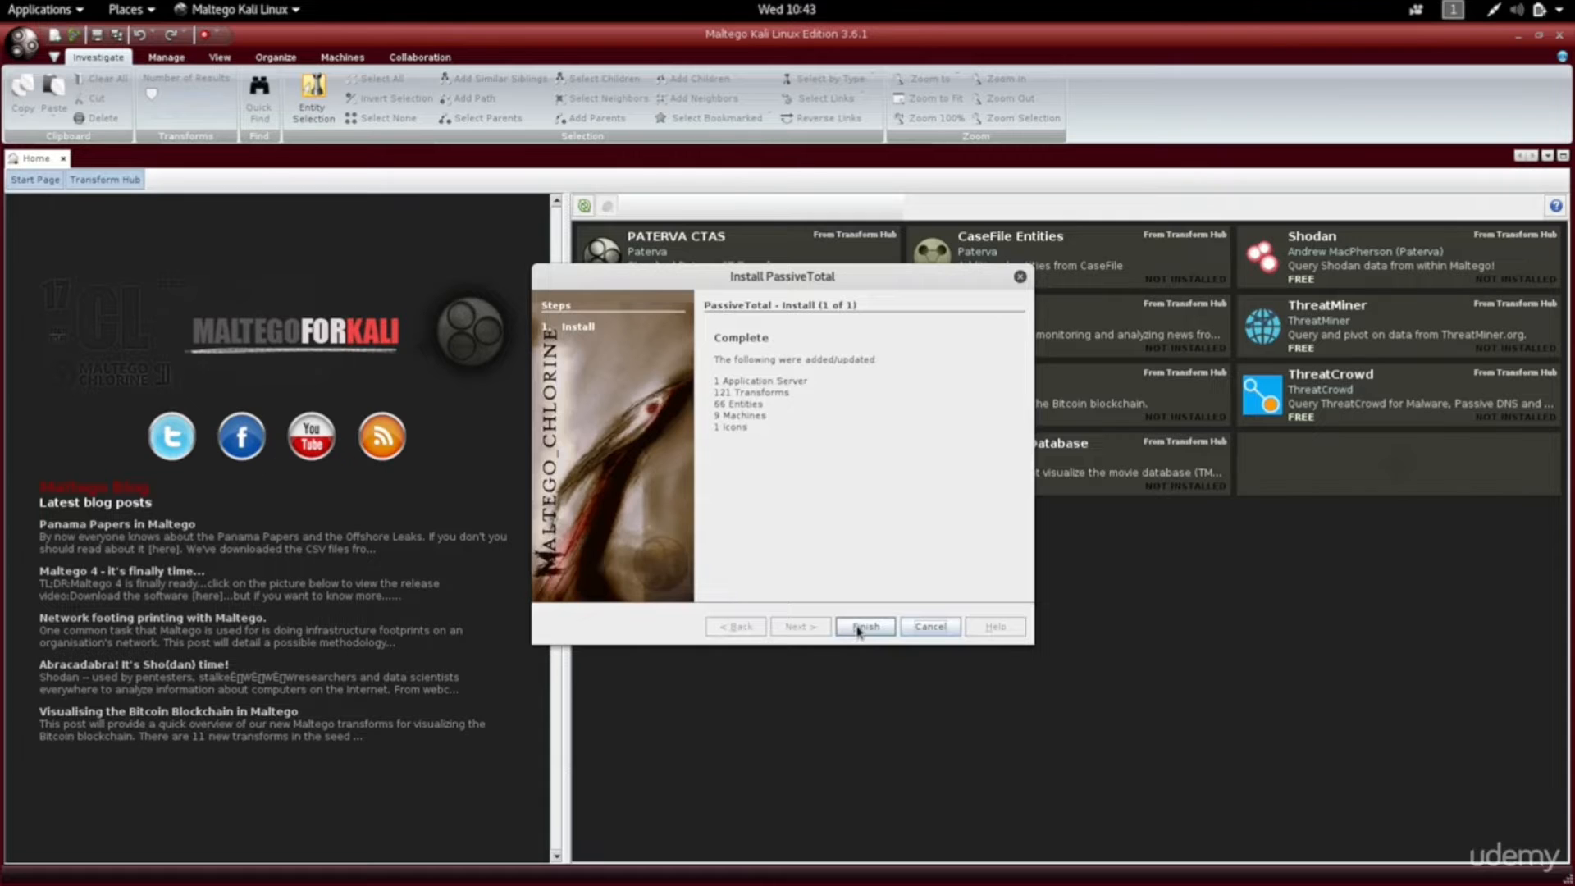
pyautogui.click(858, 628)
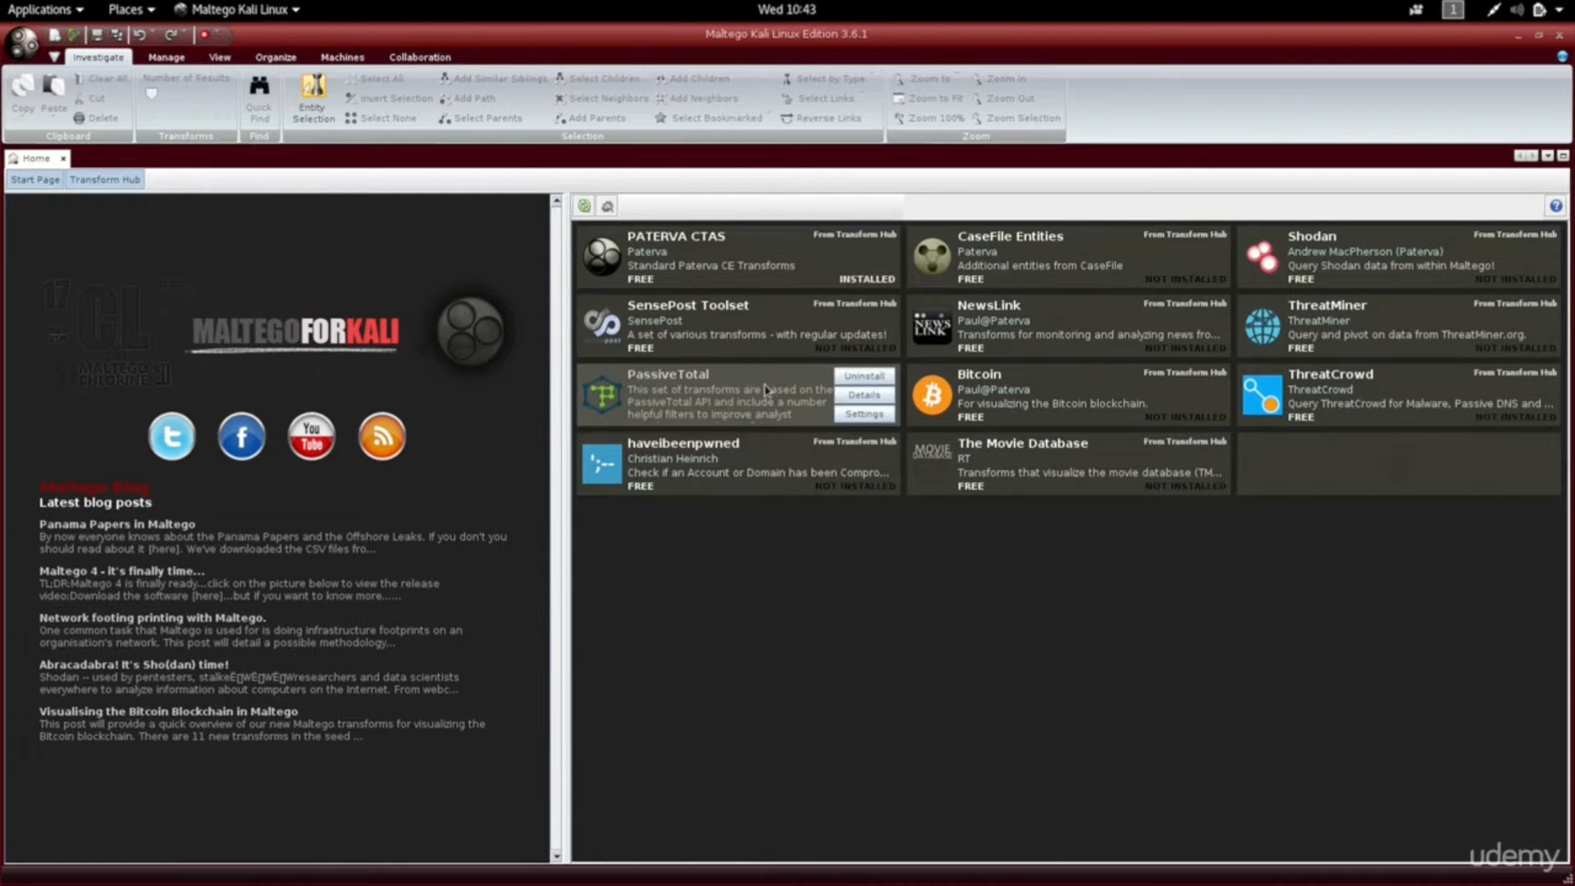
# Open the blank graph New Graph (1) and expand the Infrastructure category in the Palette.
pyautogui.click(56, 39)
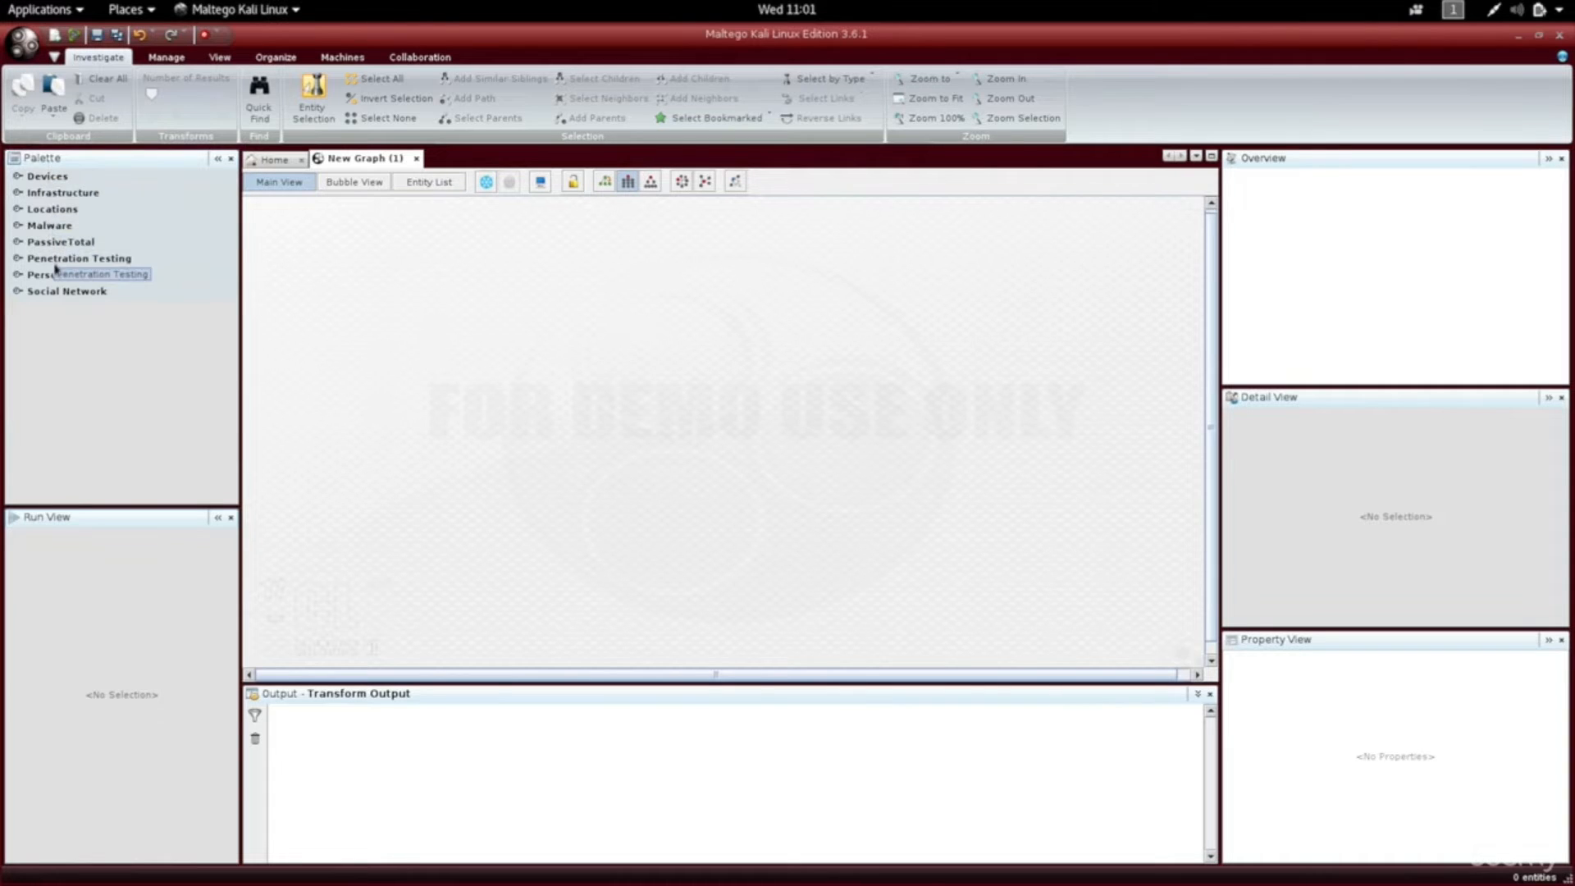
pyautogui.click(16, 279)
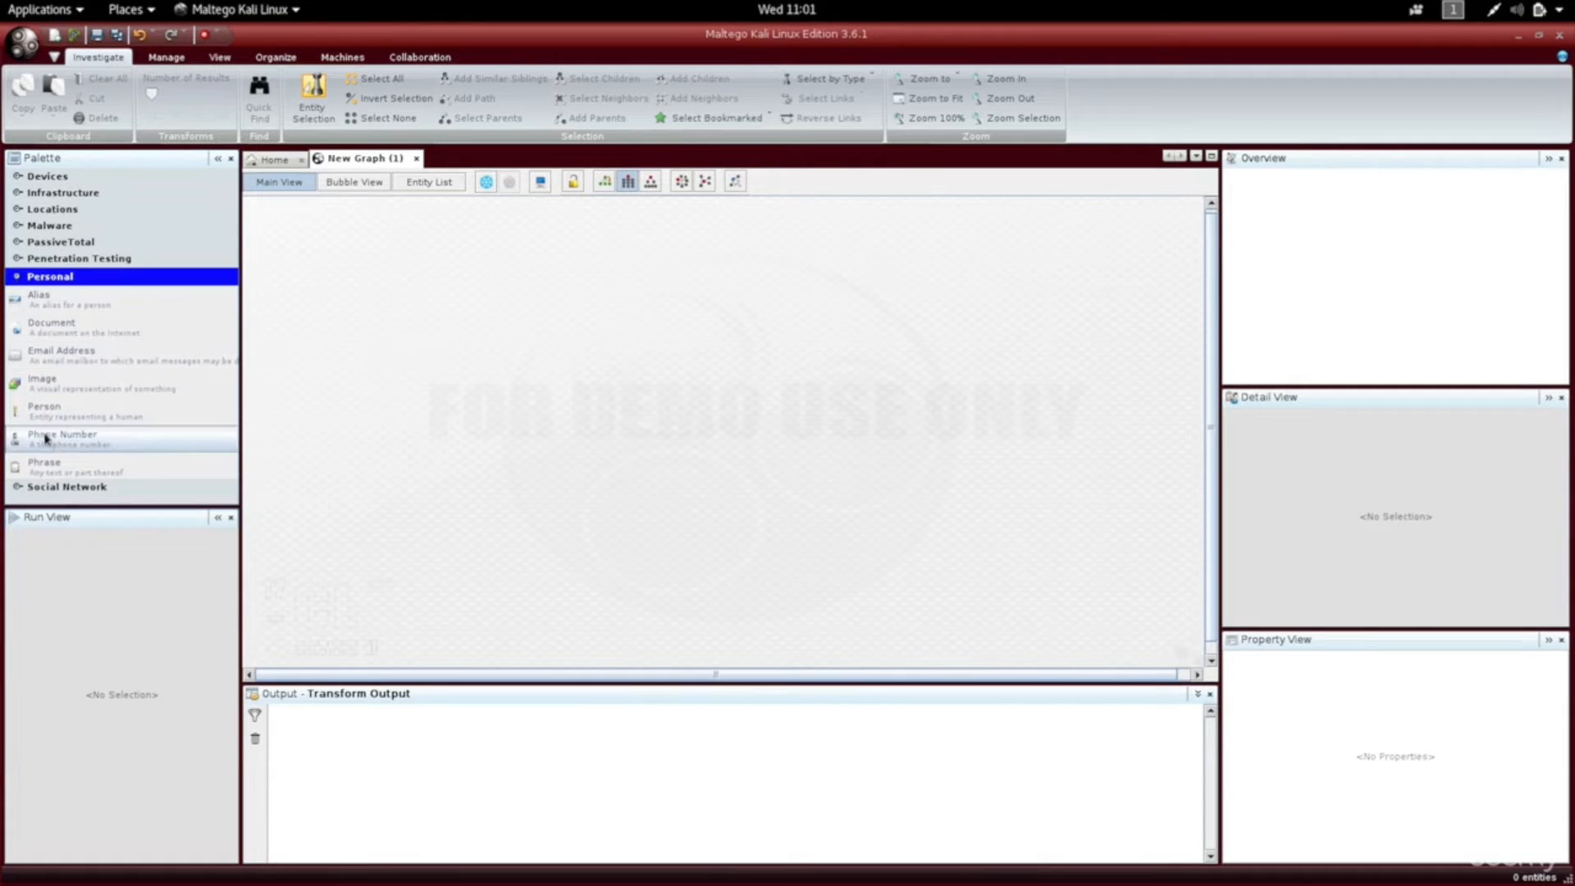
pyautogui.click(18, 278)
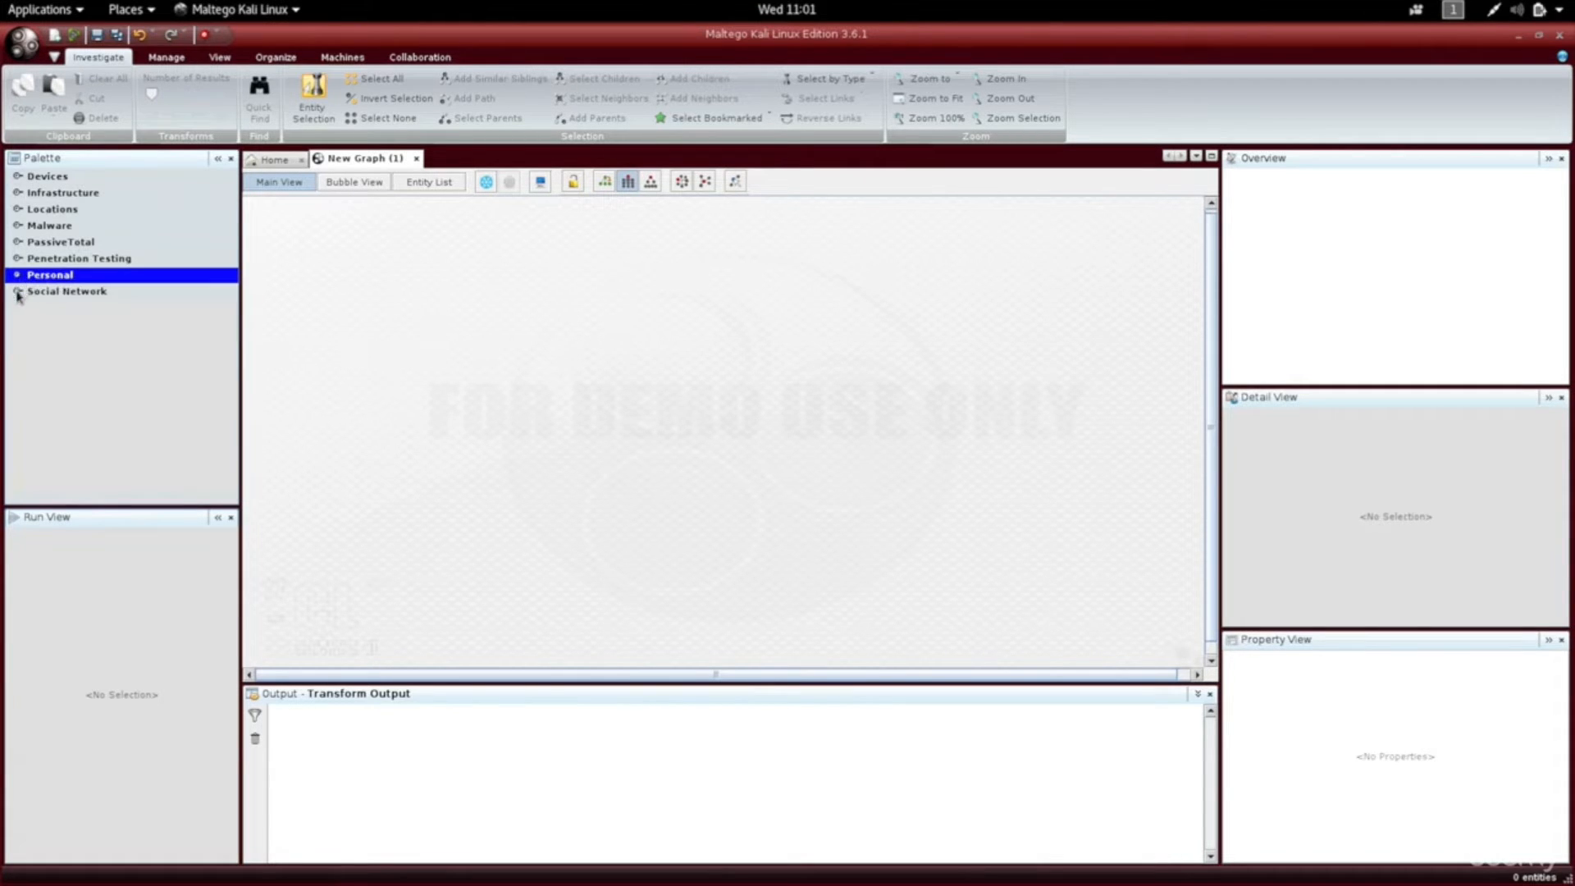
pyautogui.click(18, 294)
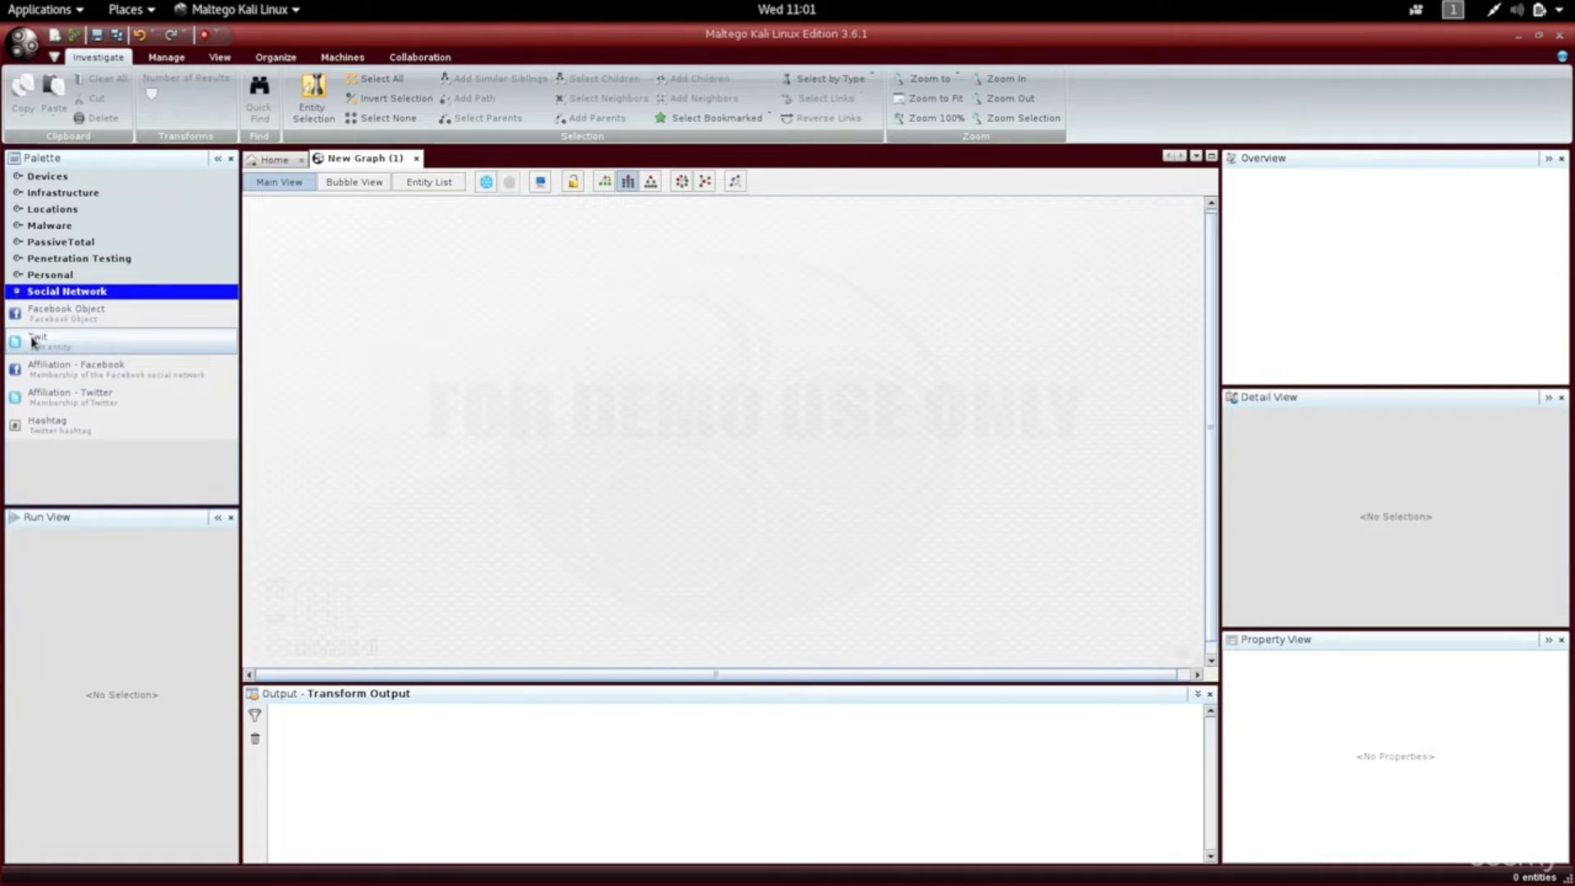
pyautogui.click(18, 296)
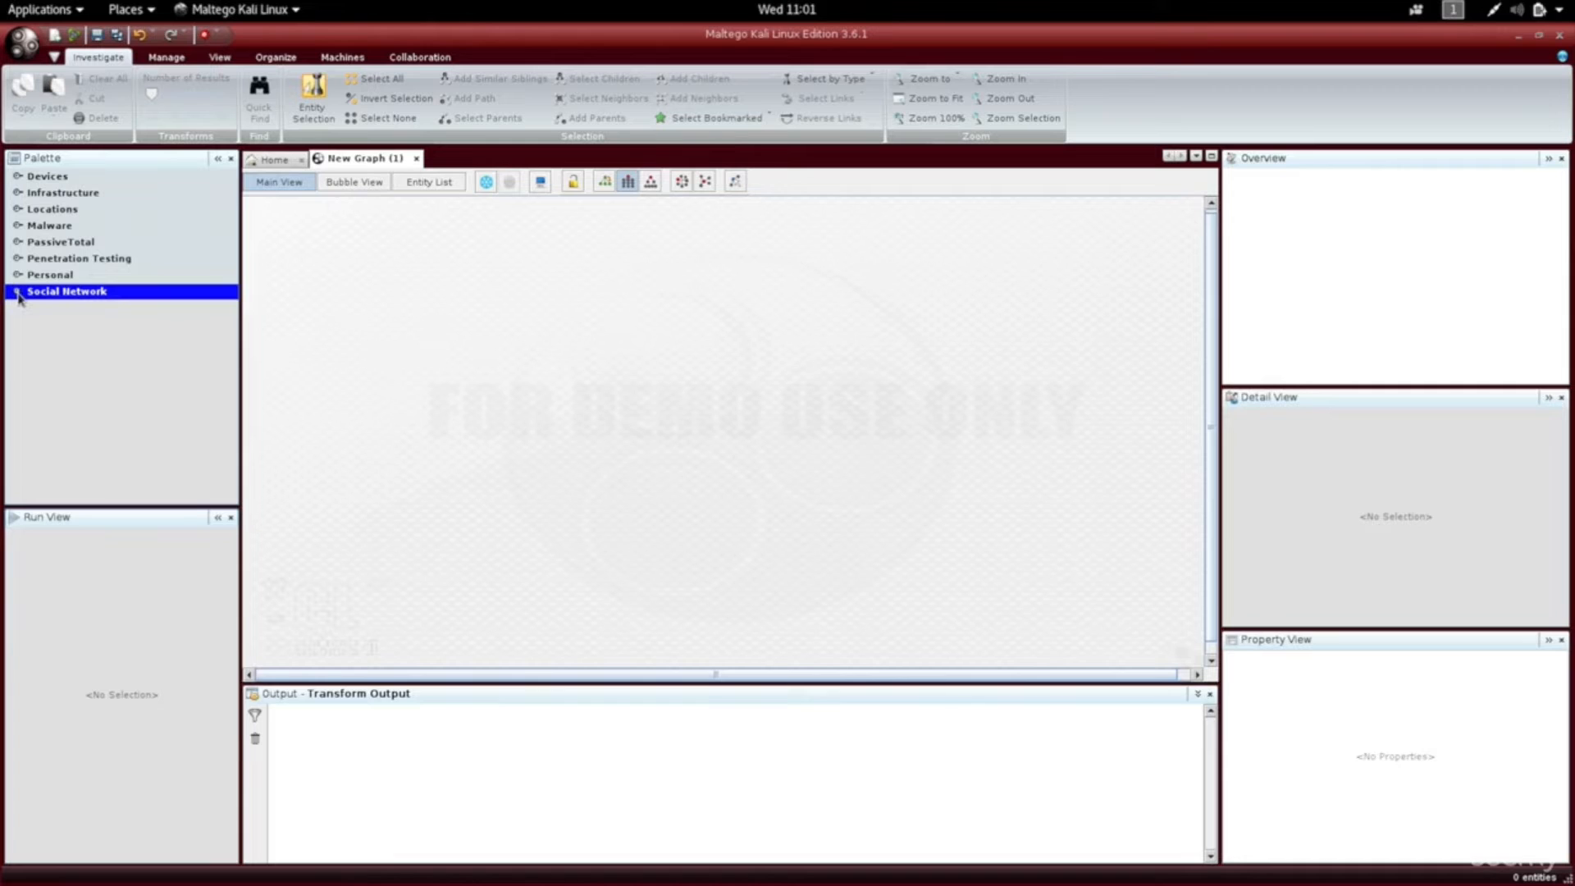
pyautogui.click(18, 195)
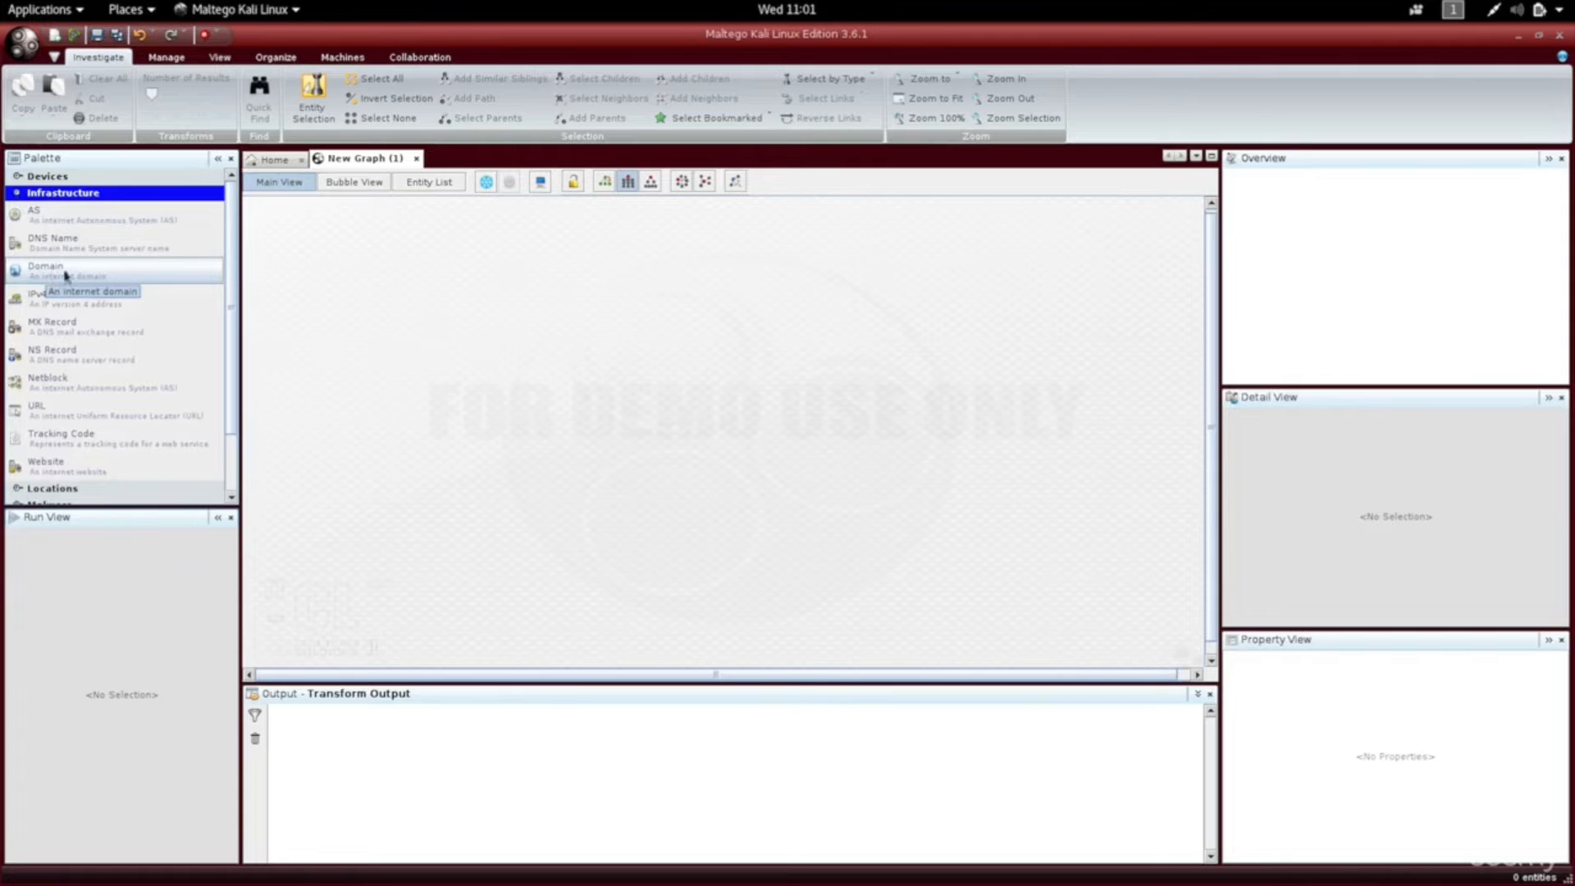
# Drop a Domain entity on the graph and change its domain name from paterva.com to isecur1ty.org.
pyautogui.moveTo(116, 278); pyautogui.dragTo(709, 400)
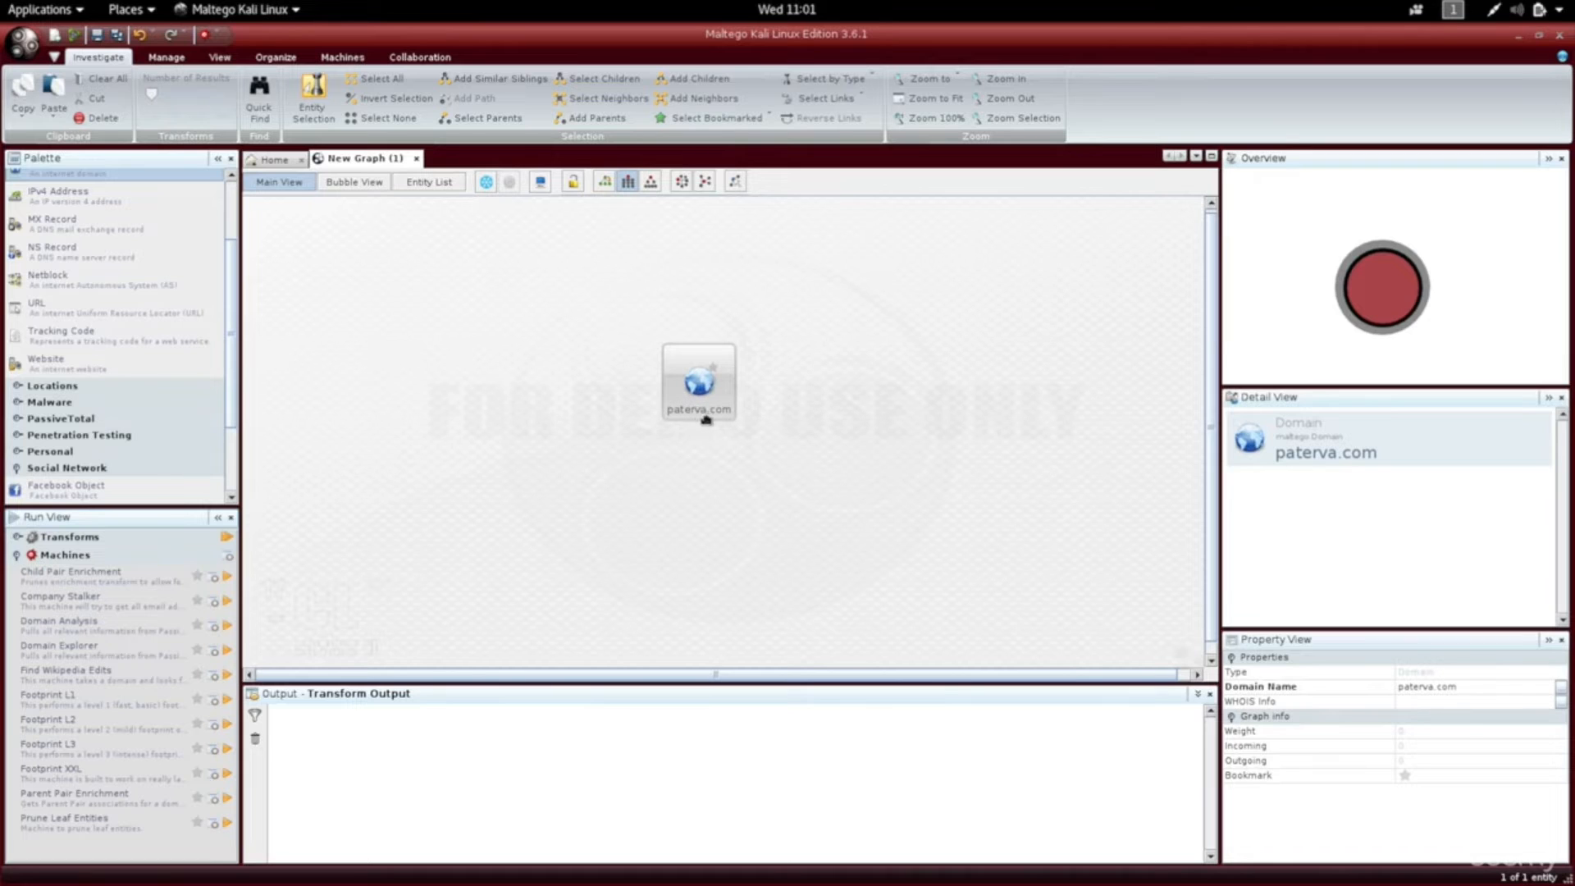
pyautogui.click(1420, 686)
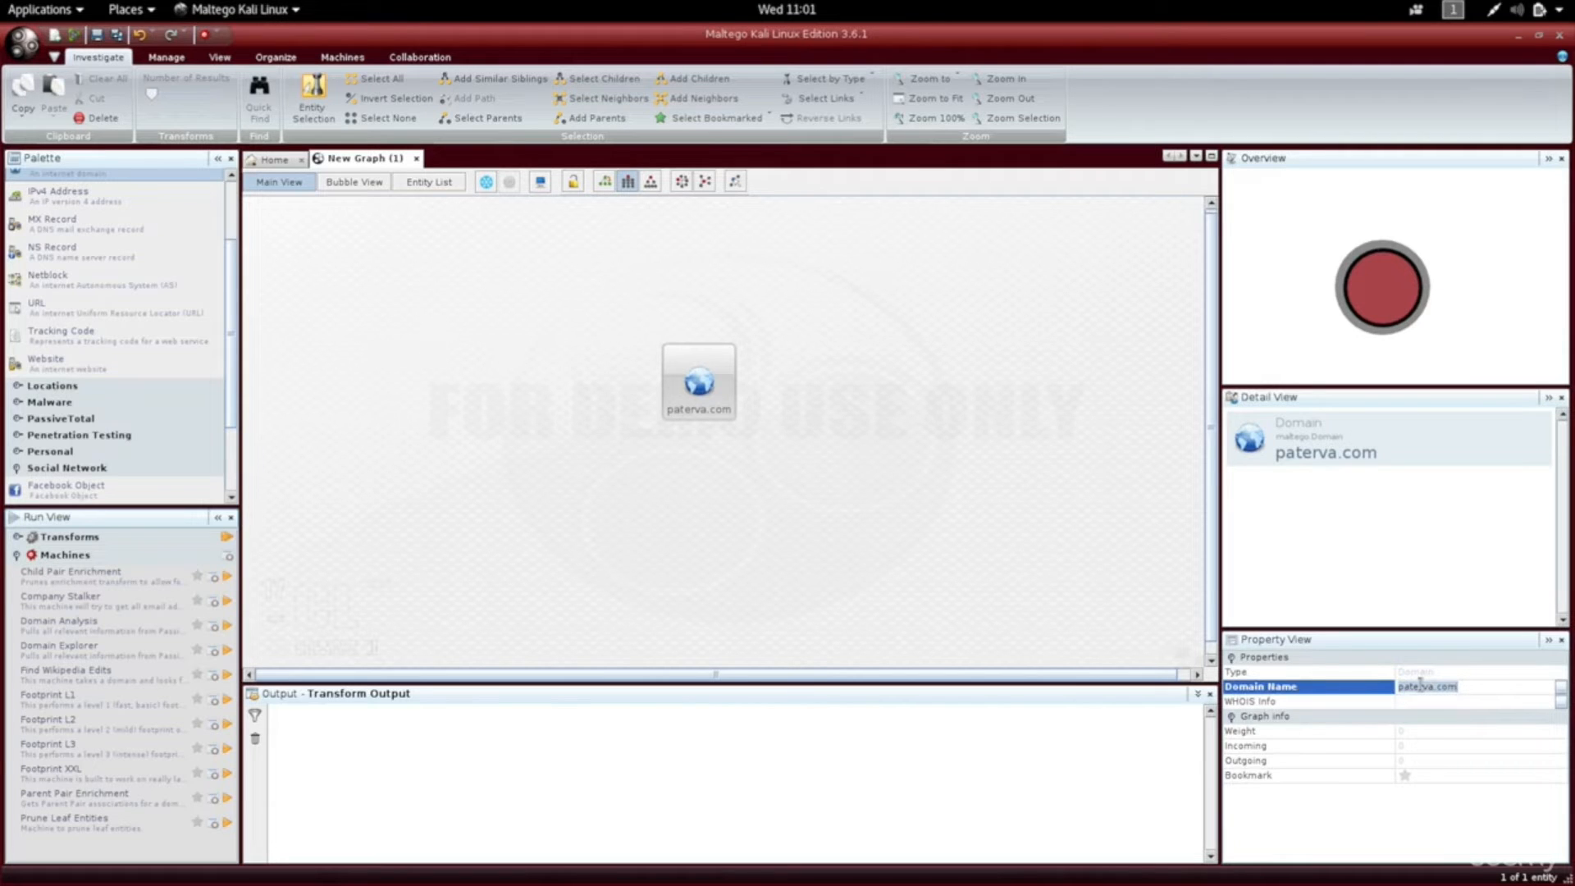
pyautogui.write('isecurity.org')
pyautogui.press('Return')
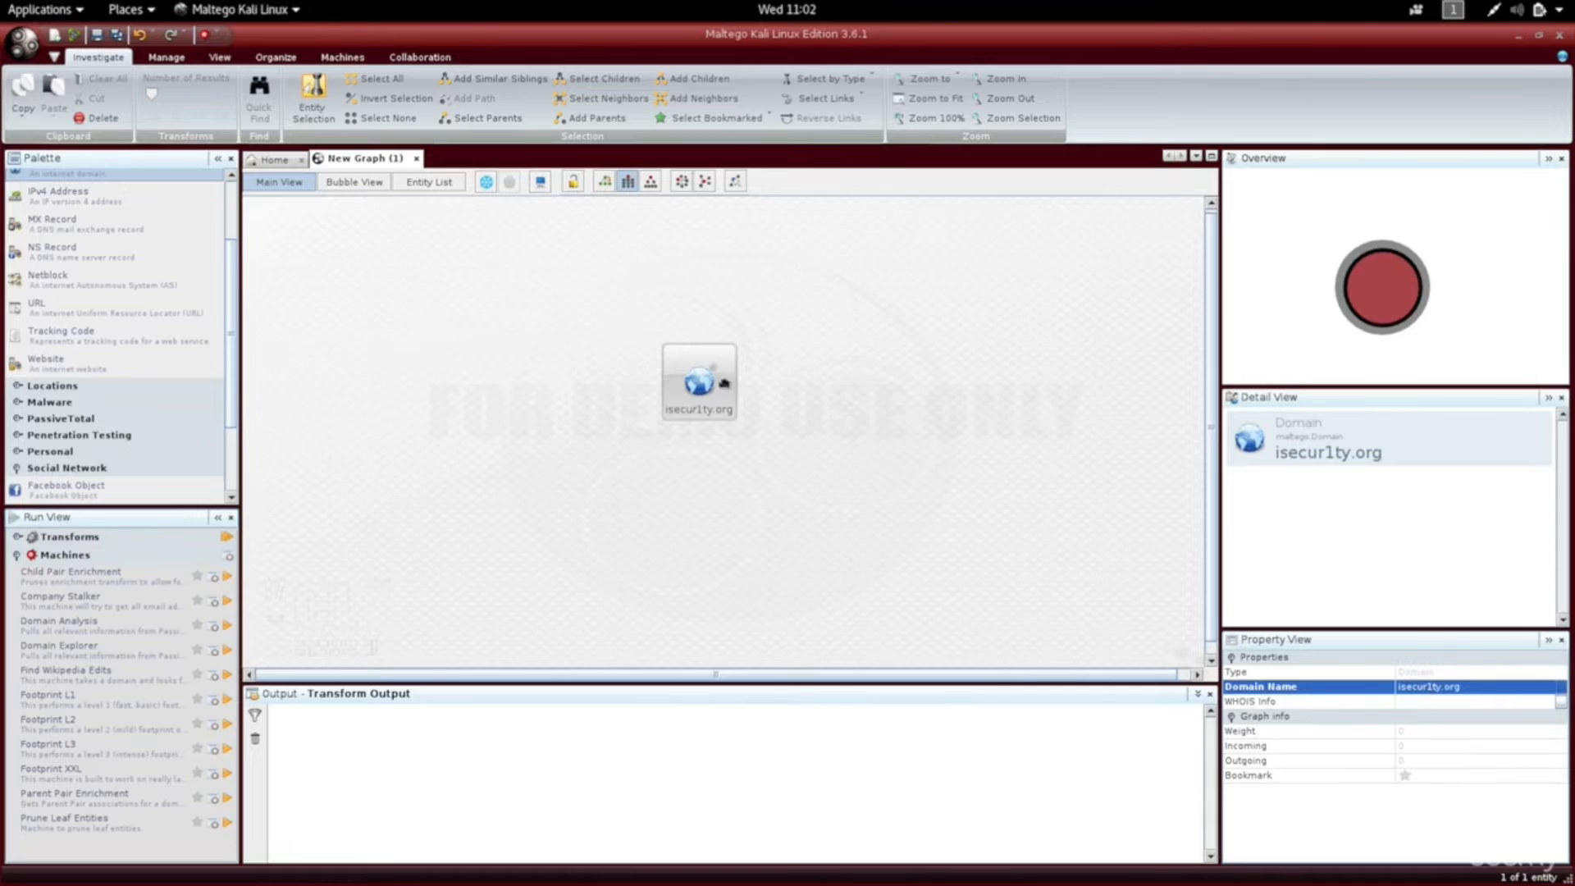
pyautogui.click(698, 384)
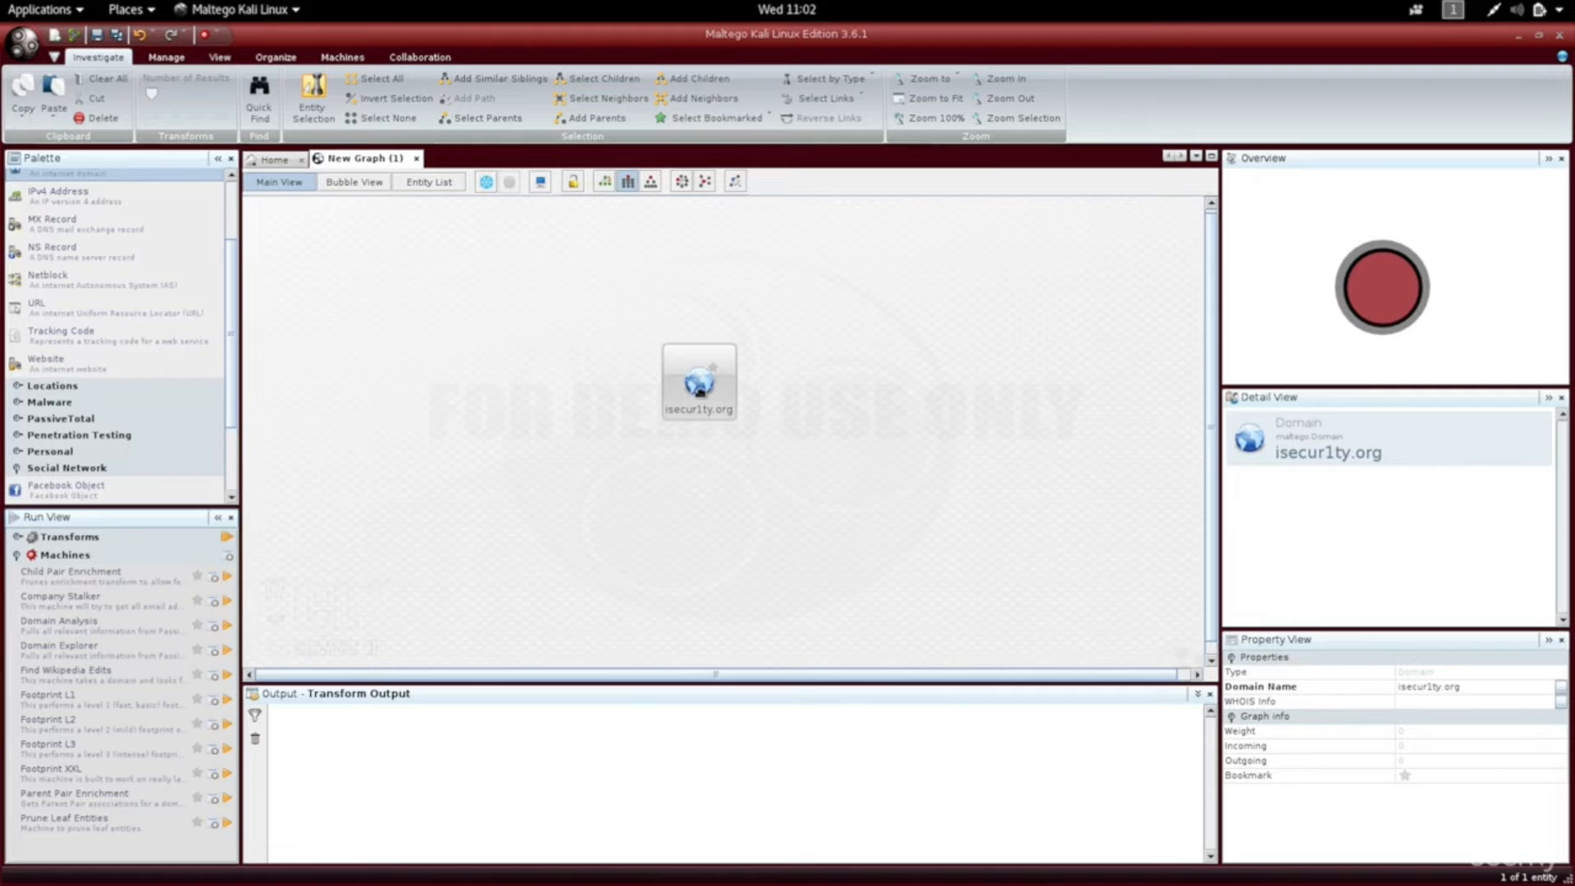
pyautogui.moveTo(703, 399)
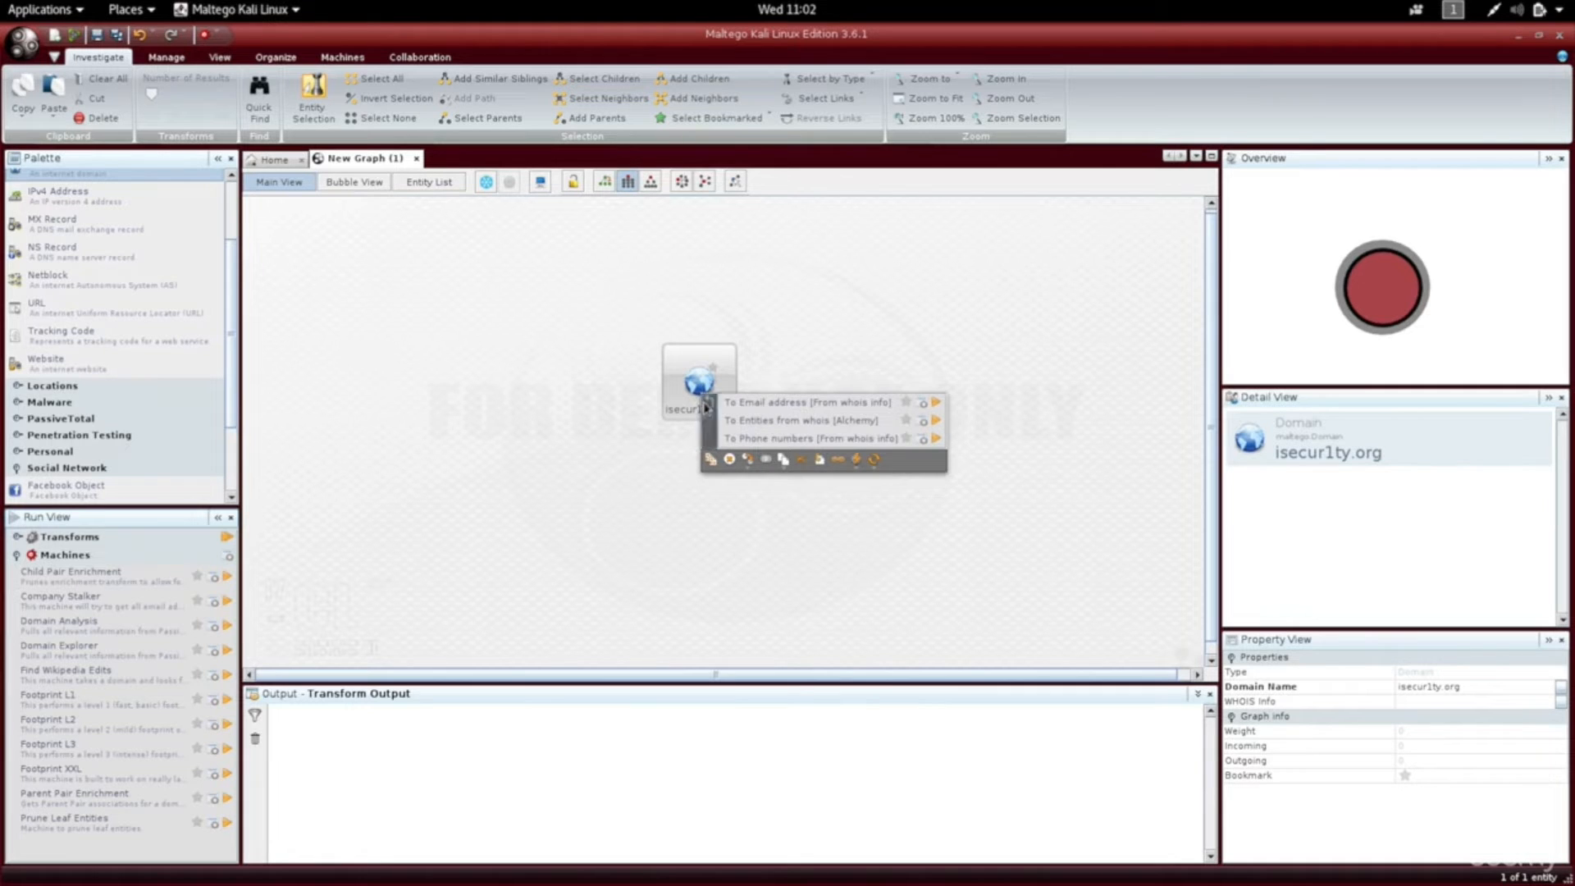
pyautogui.click(707, 415)
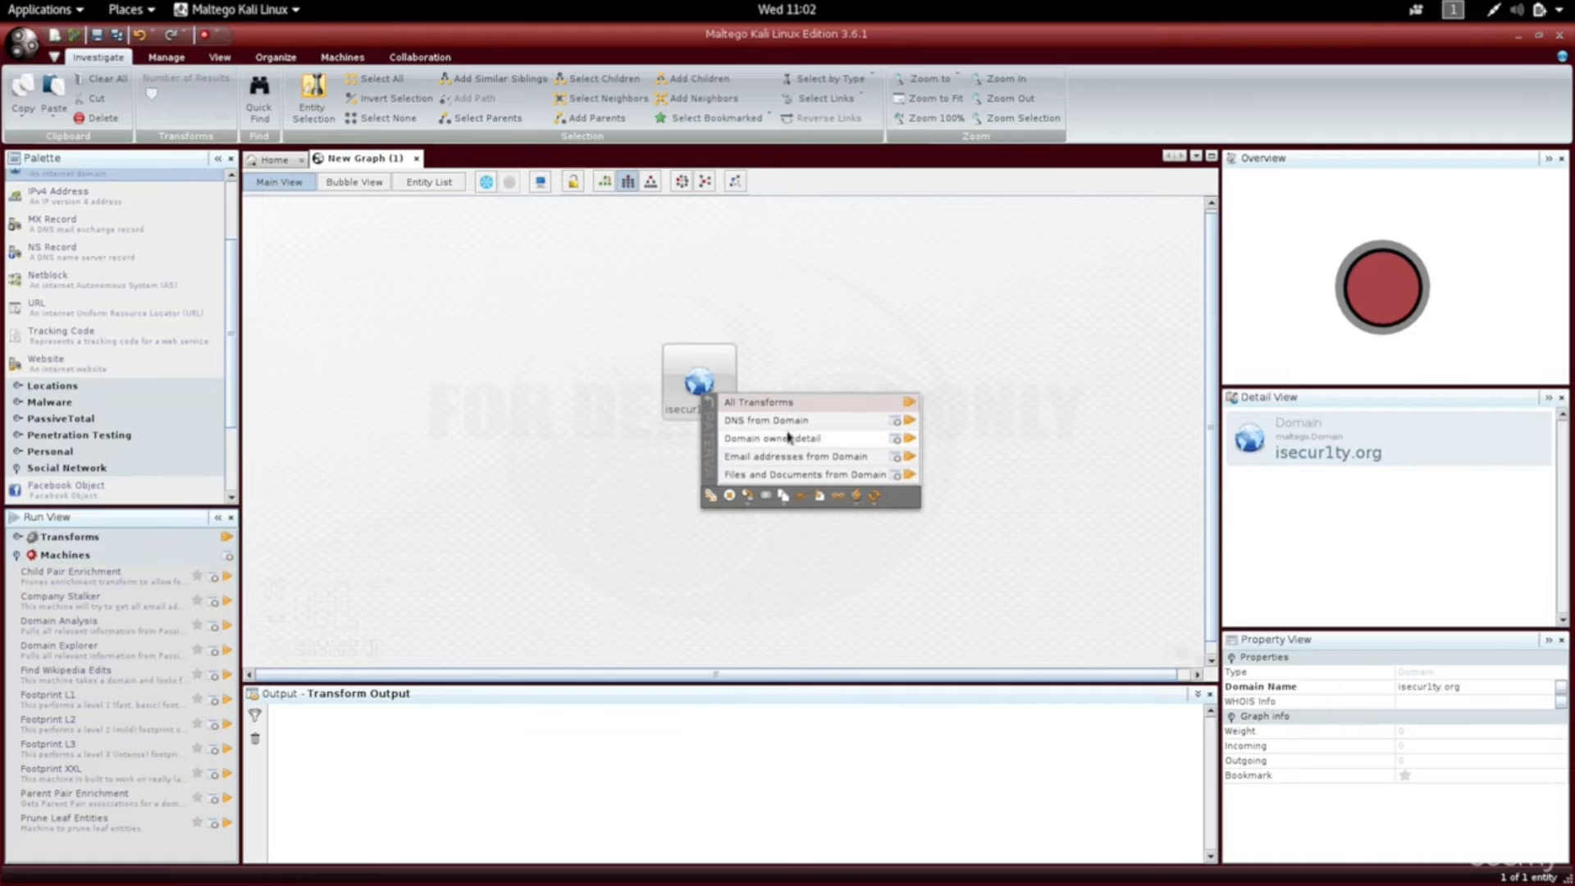
pyautogui.click(819, 423)
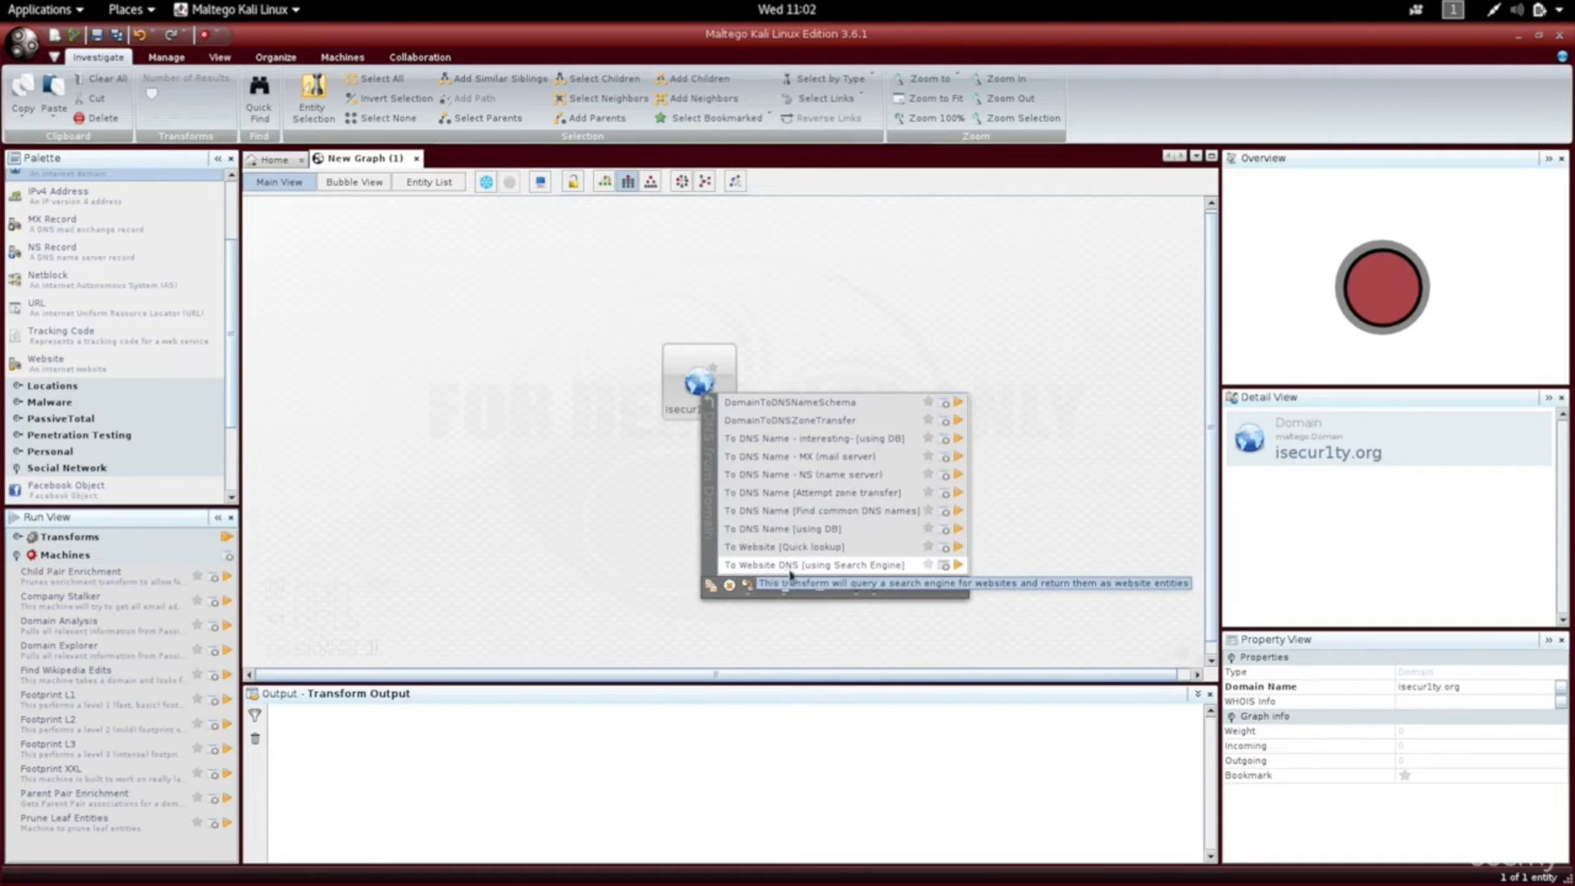
pyautogui.click(849, 568)
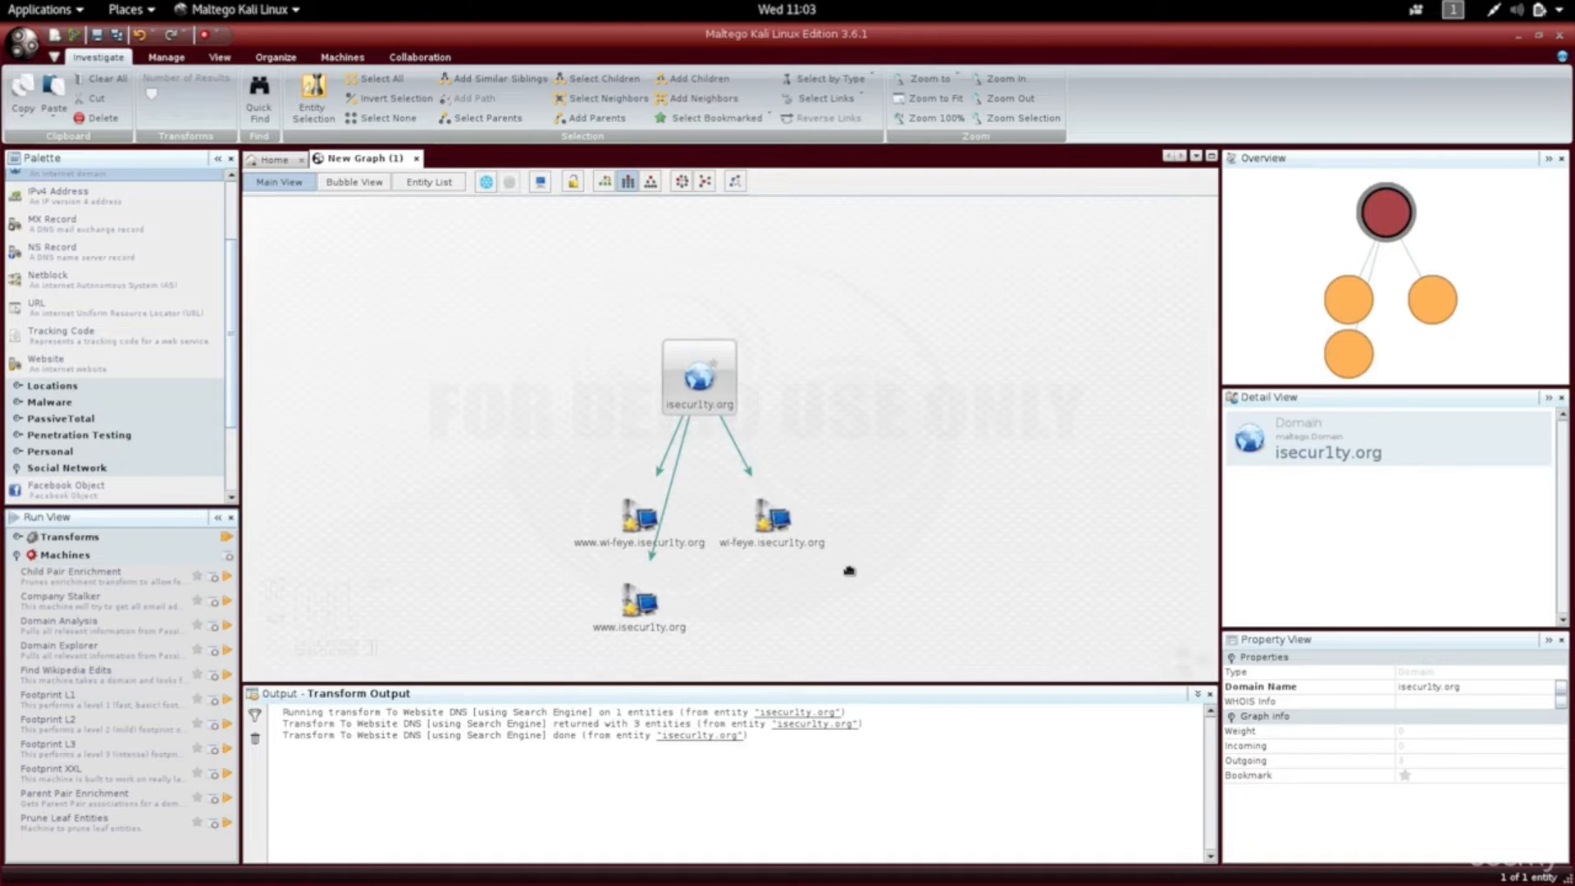
pyautogui.click(638, 617)
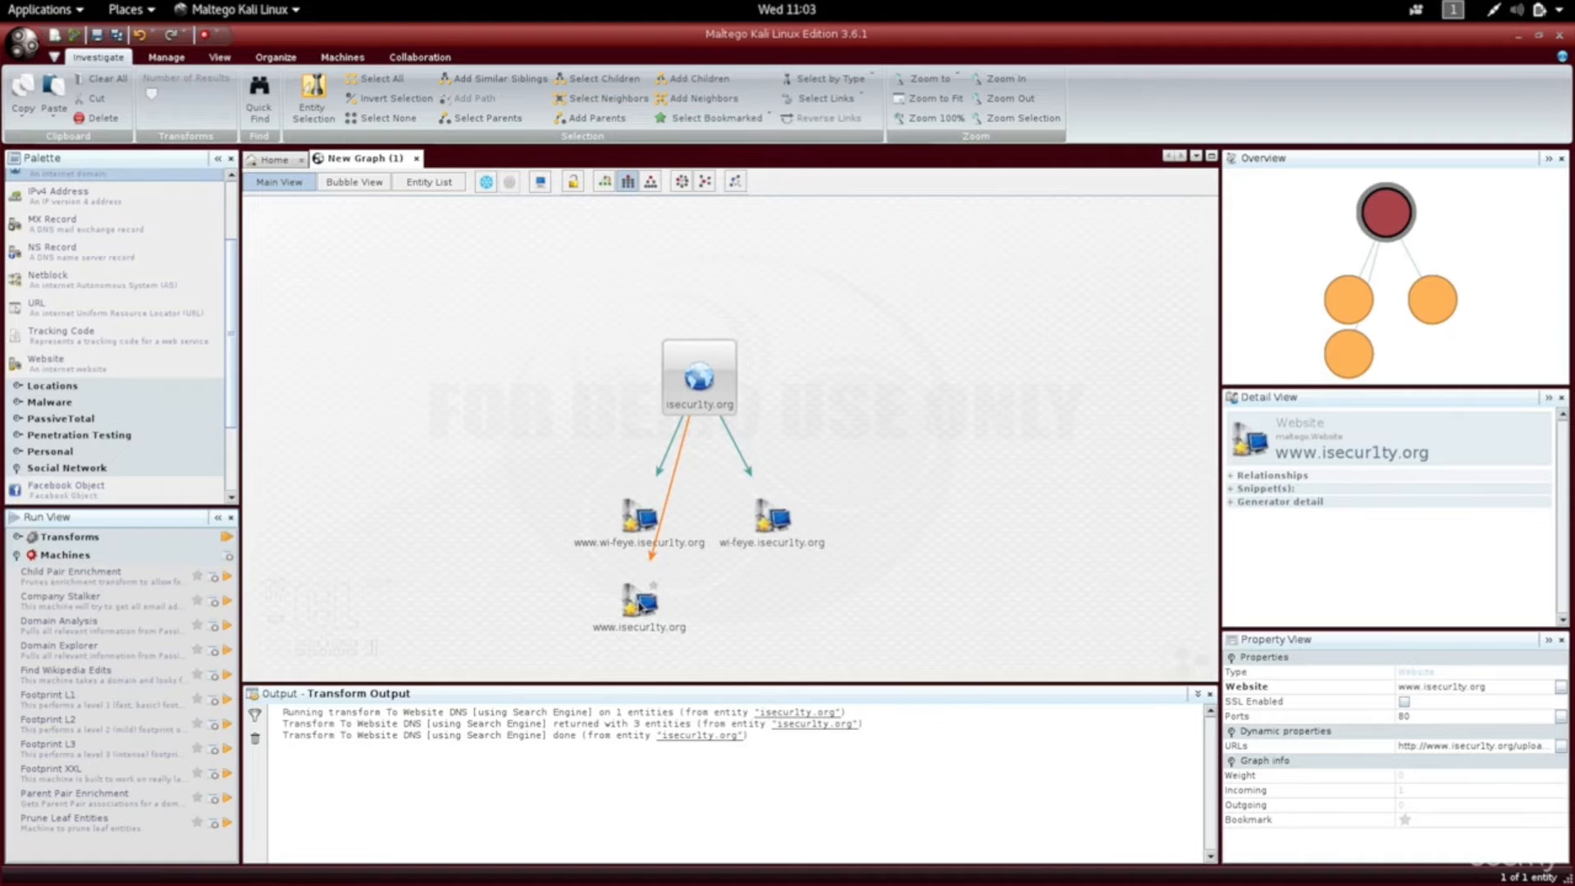
pyautogui.click(638, 603)
pyautogui.moveTo(638, 603); pyautogui.dragTo(959, 509)
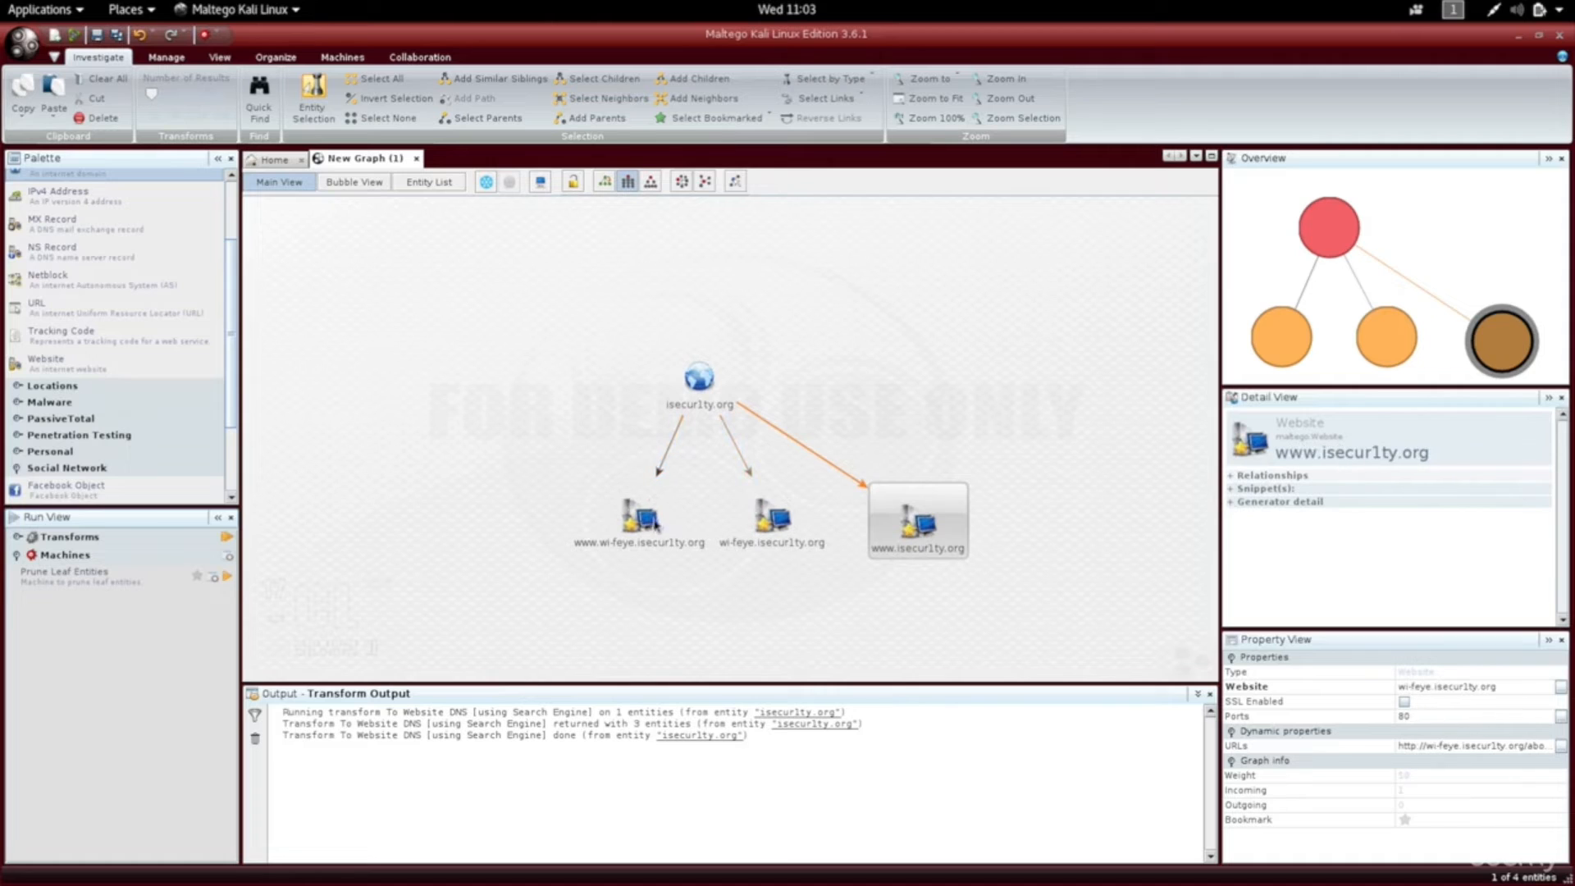
pyautogui.click(641, 521)
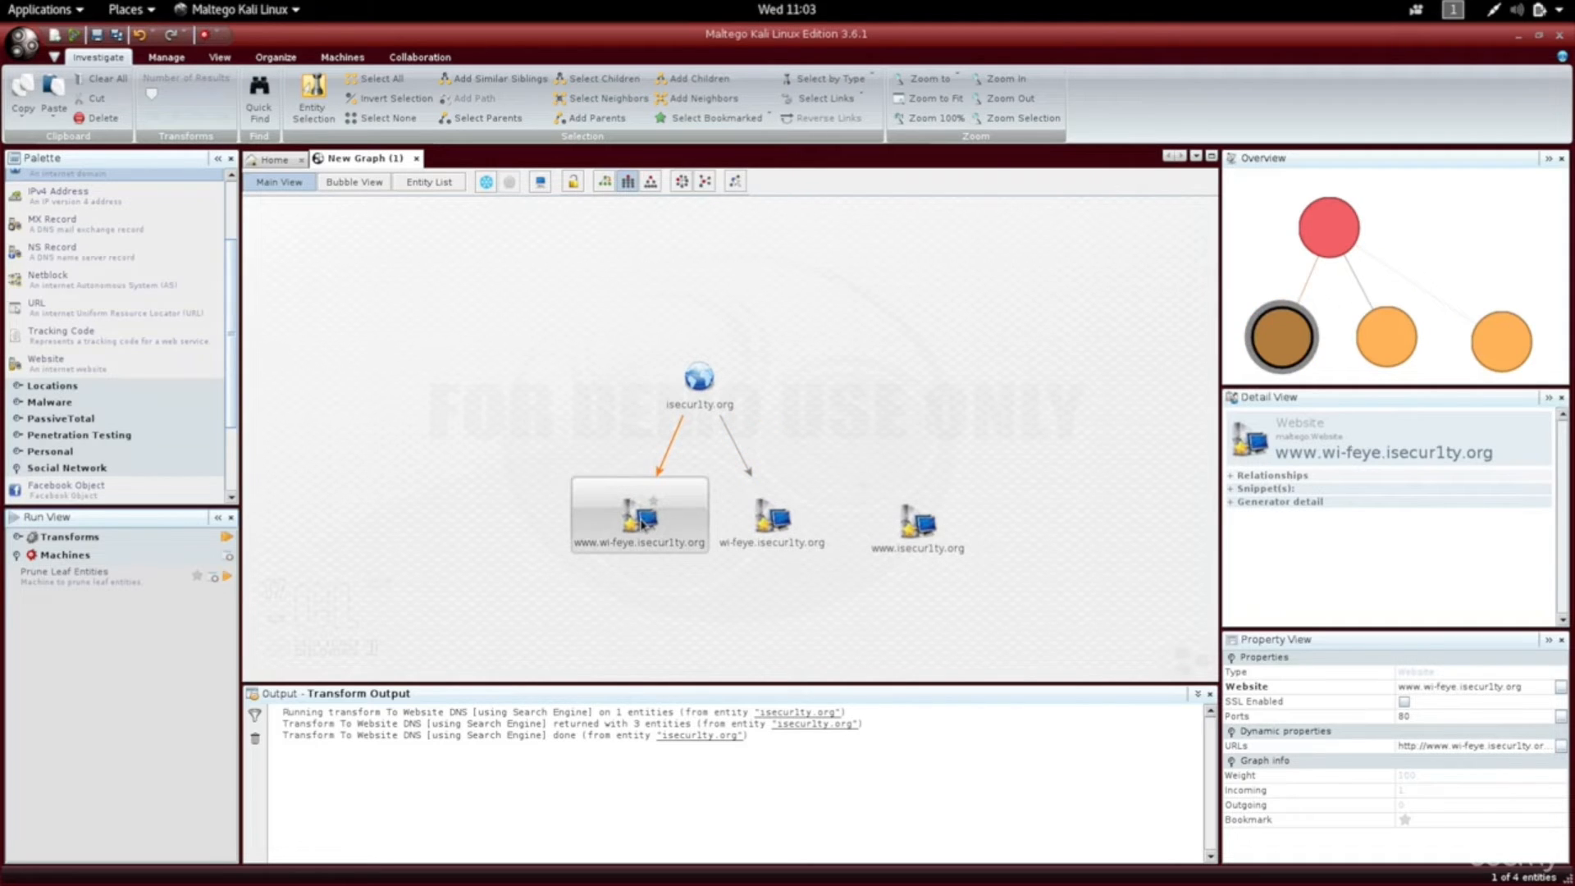
pyautogui.press('Delete')
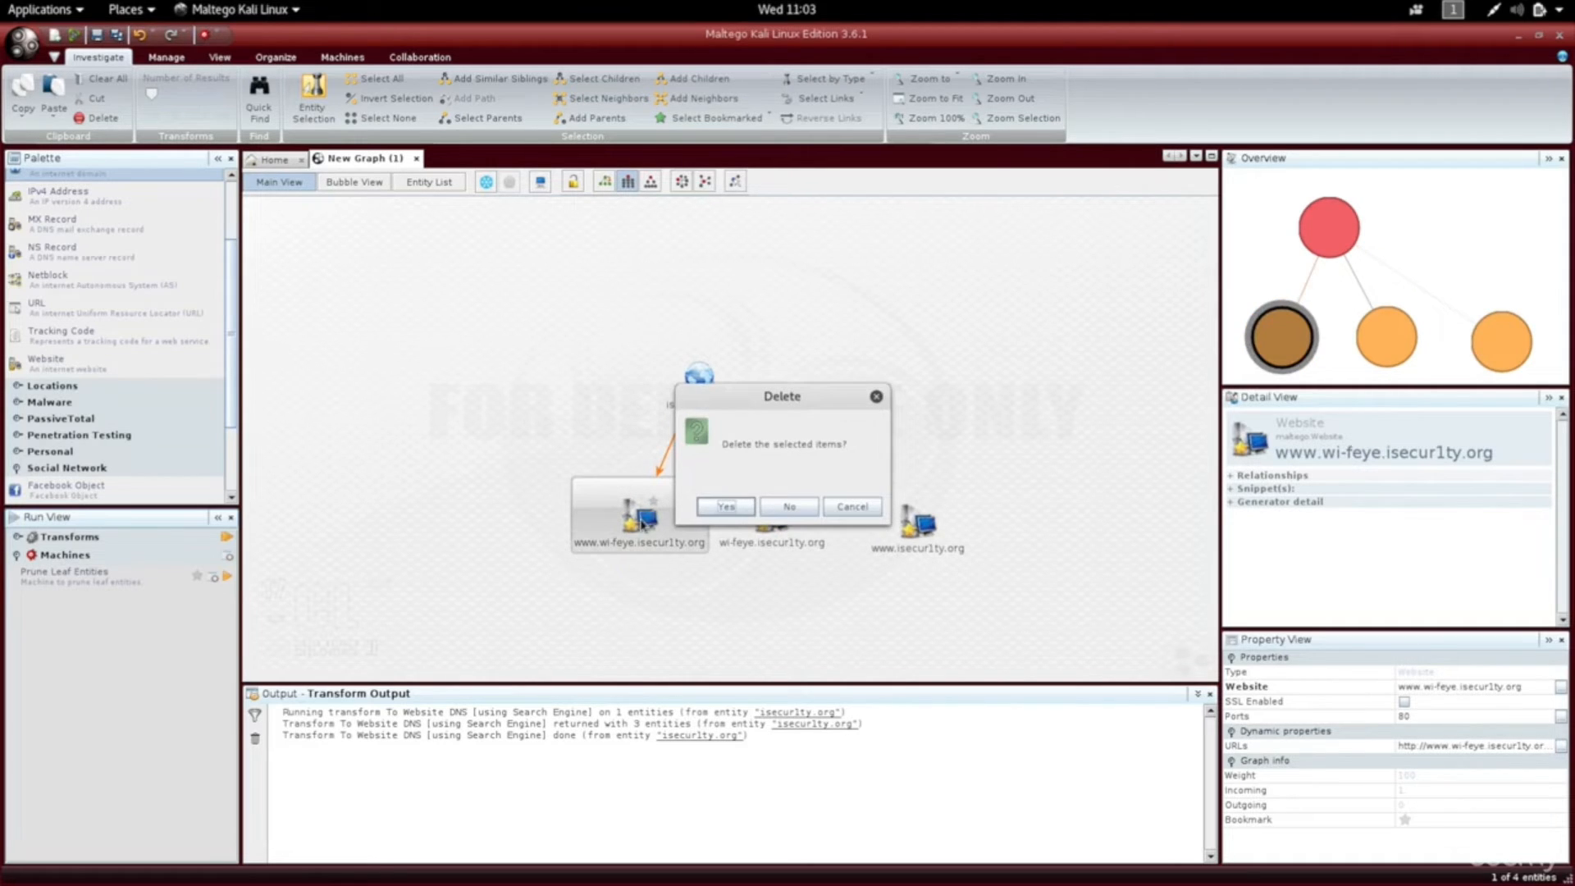
pyautogui.press('Return')
pyautogui.click(699, 387)
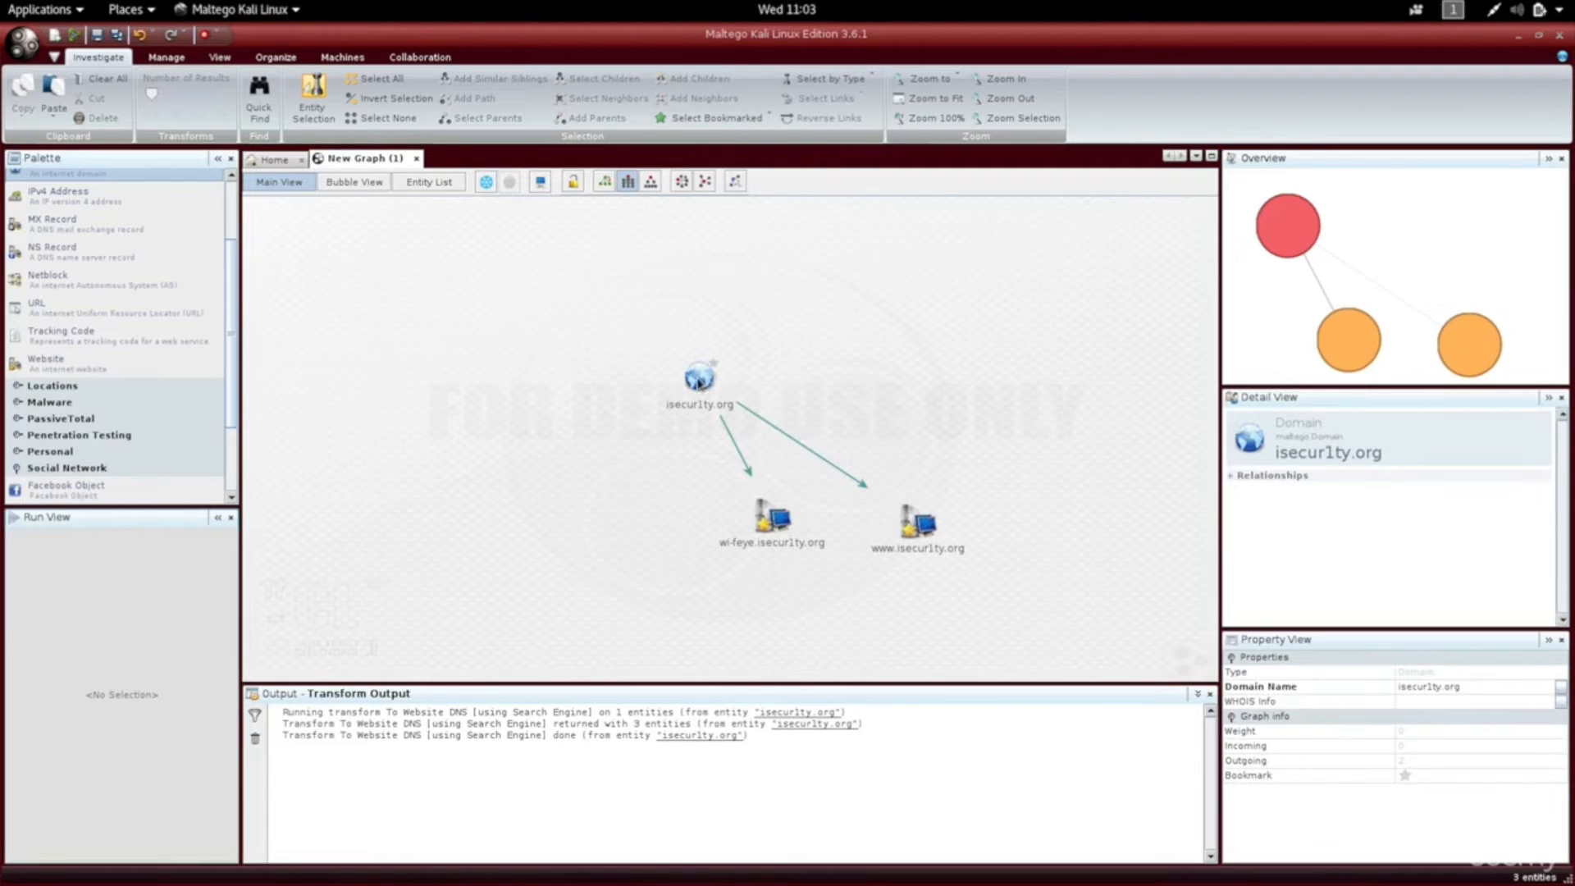
pyautogui.click(699, 381)
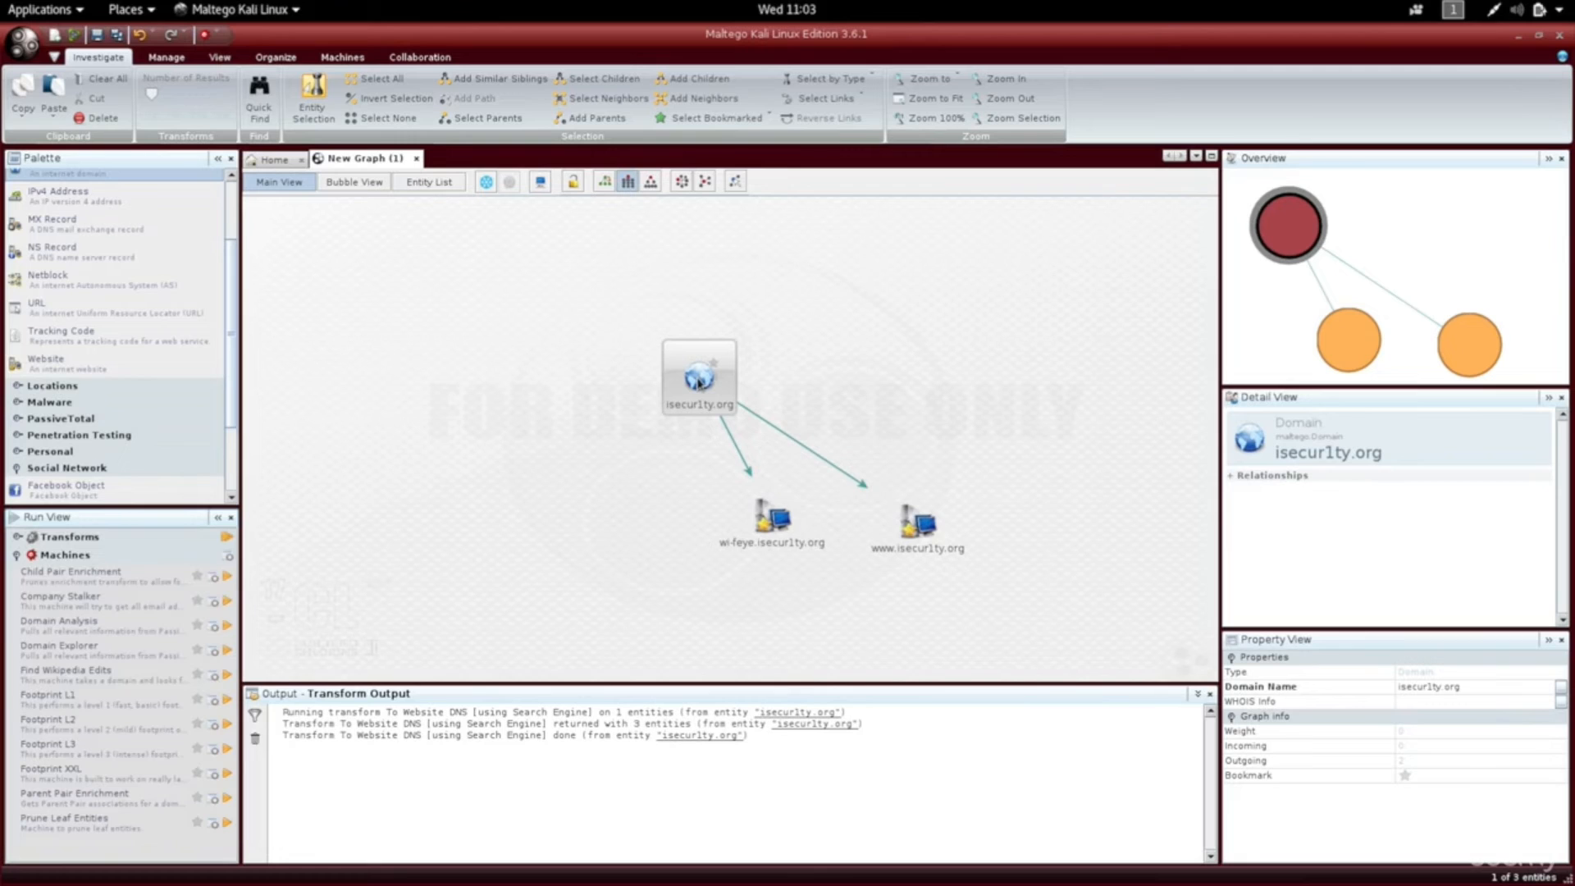
# Run DomainToDNSNameSchema on isecur1ty.org, adding mail, ftp, news and www DNS names.
pyautogui.rightClick(698, 381)
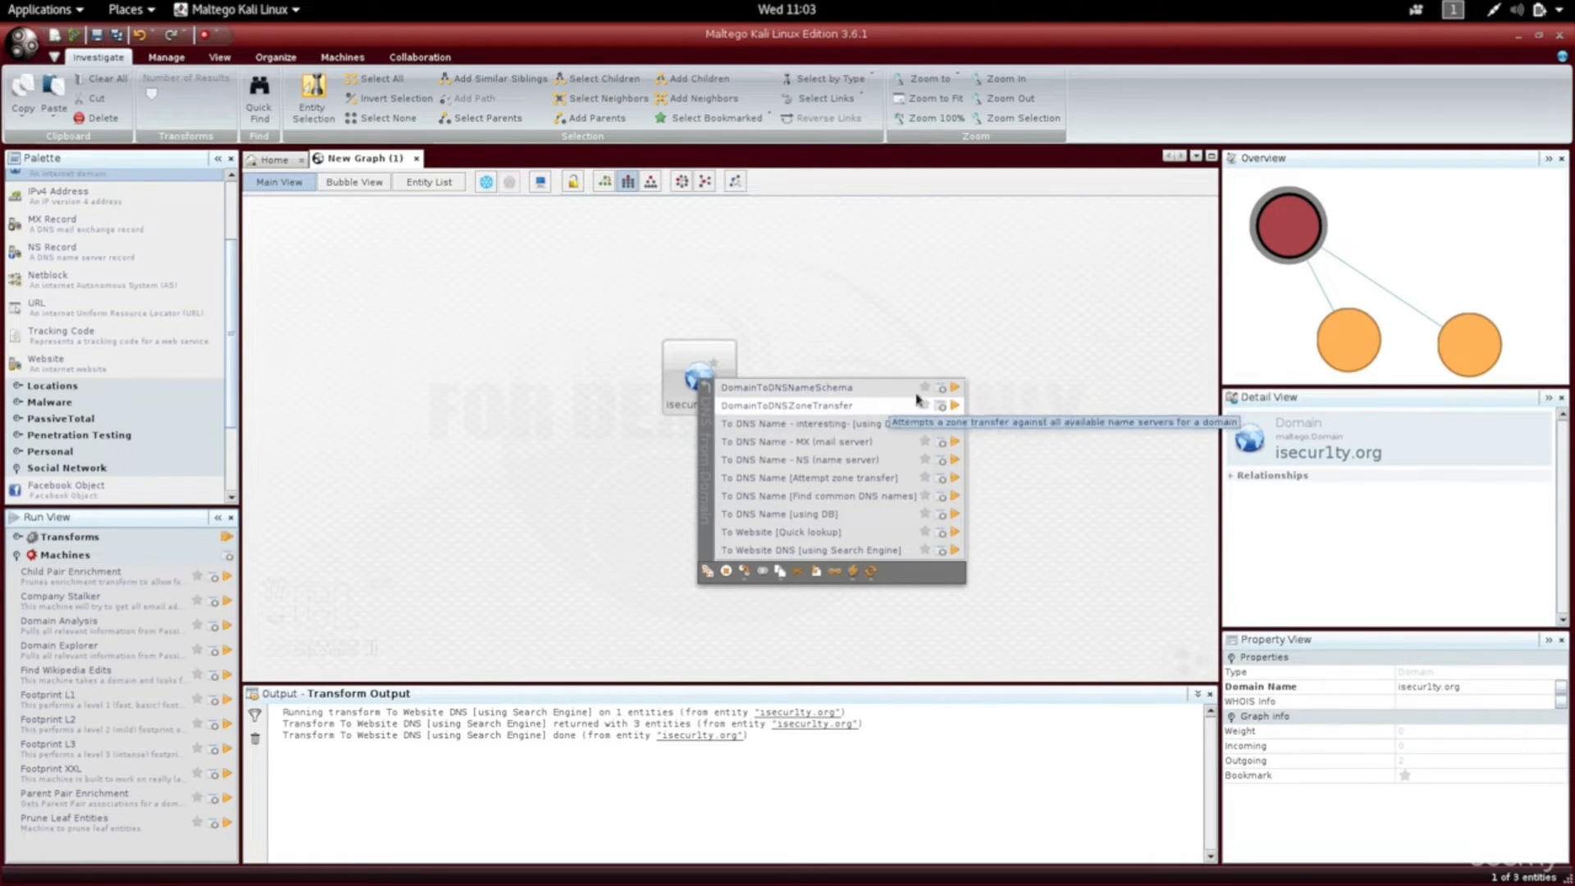
pyautogui.click(955, 392)
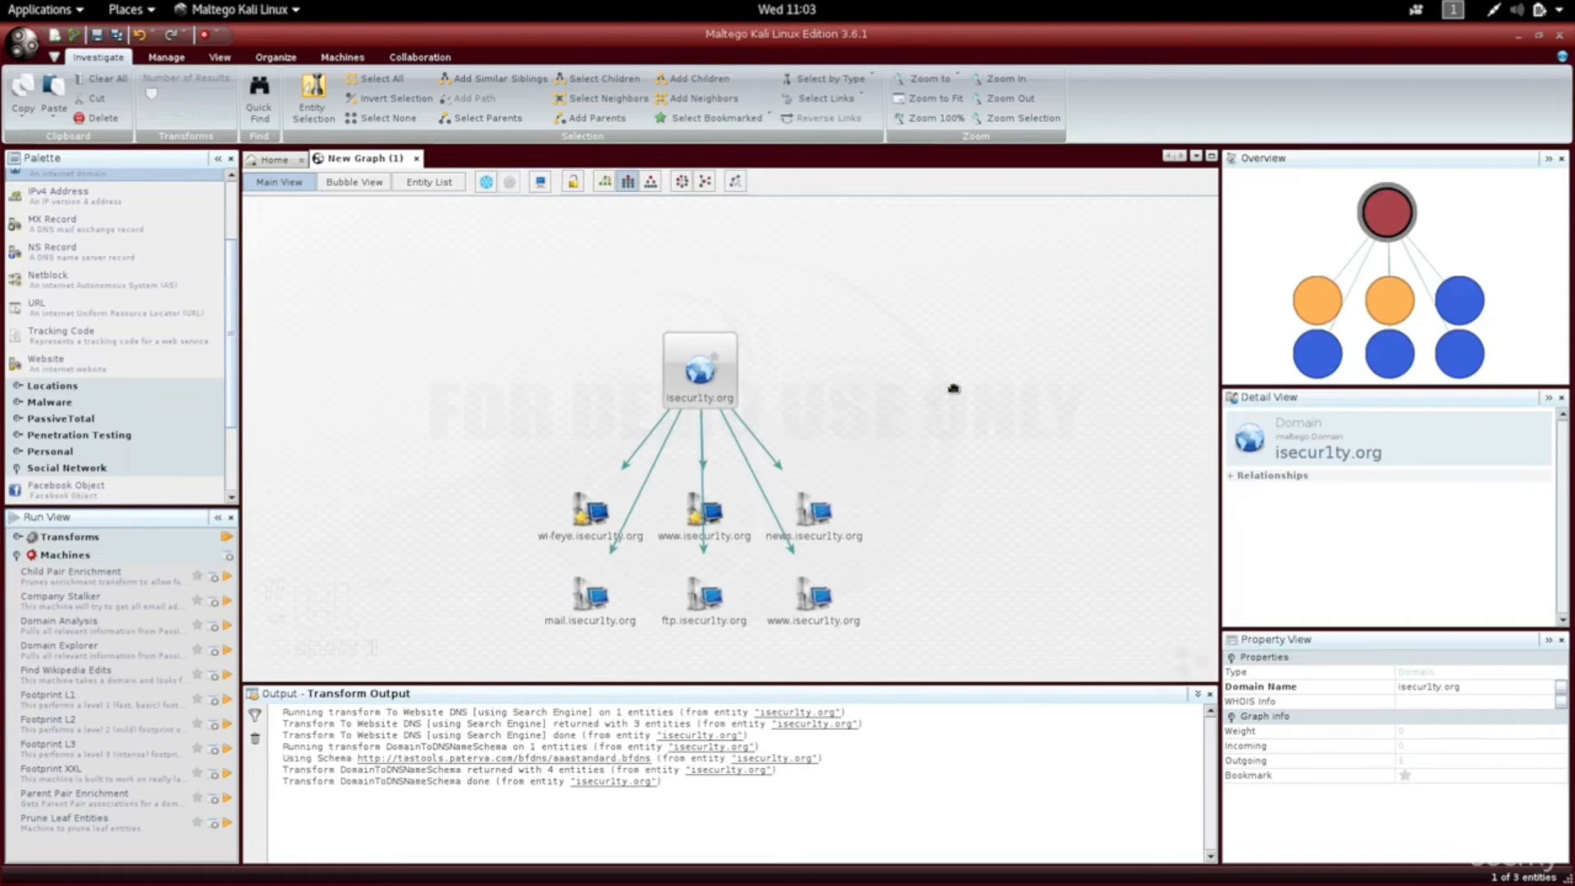
pyautogui.click(710, 533)
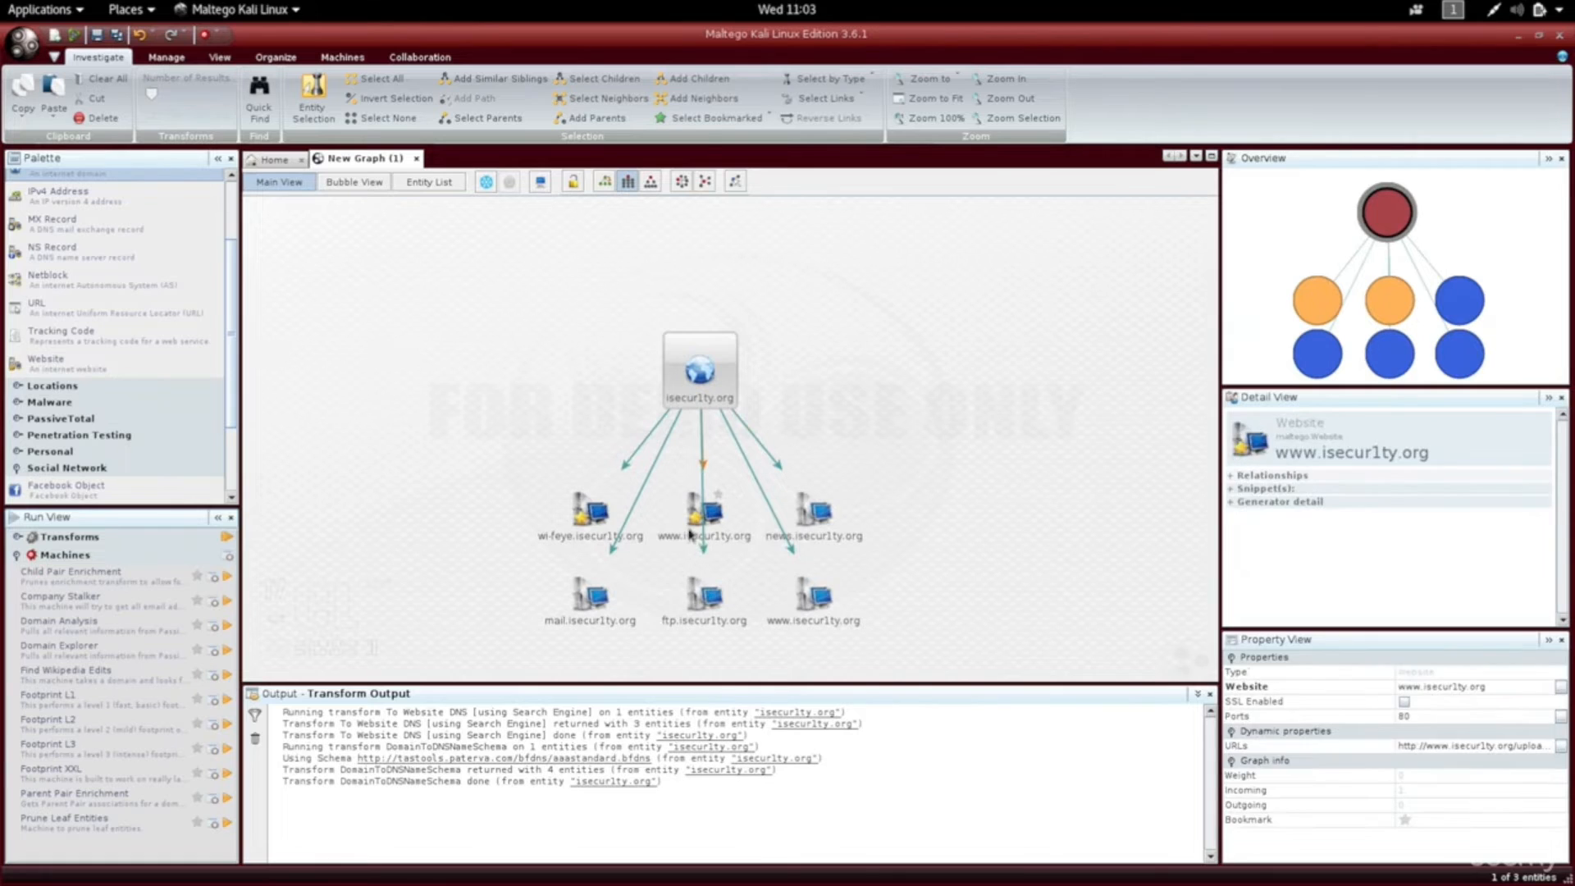
pyautogui.click(818, 550)
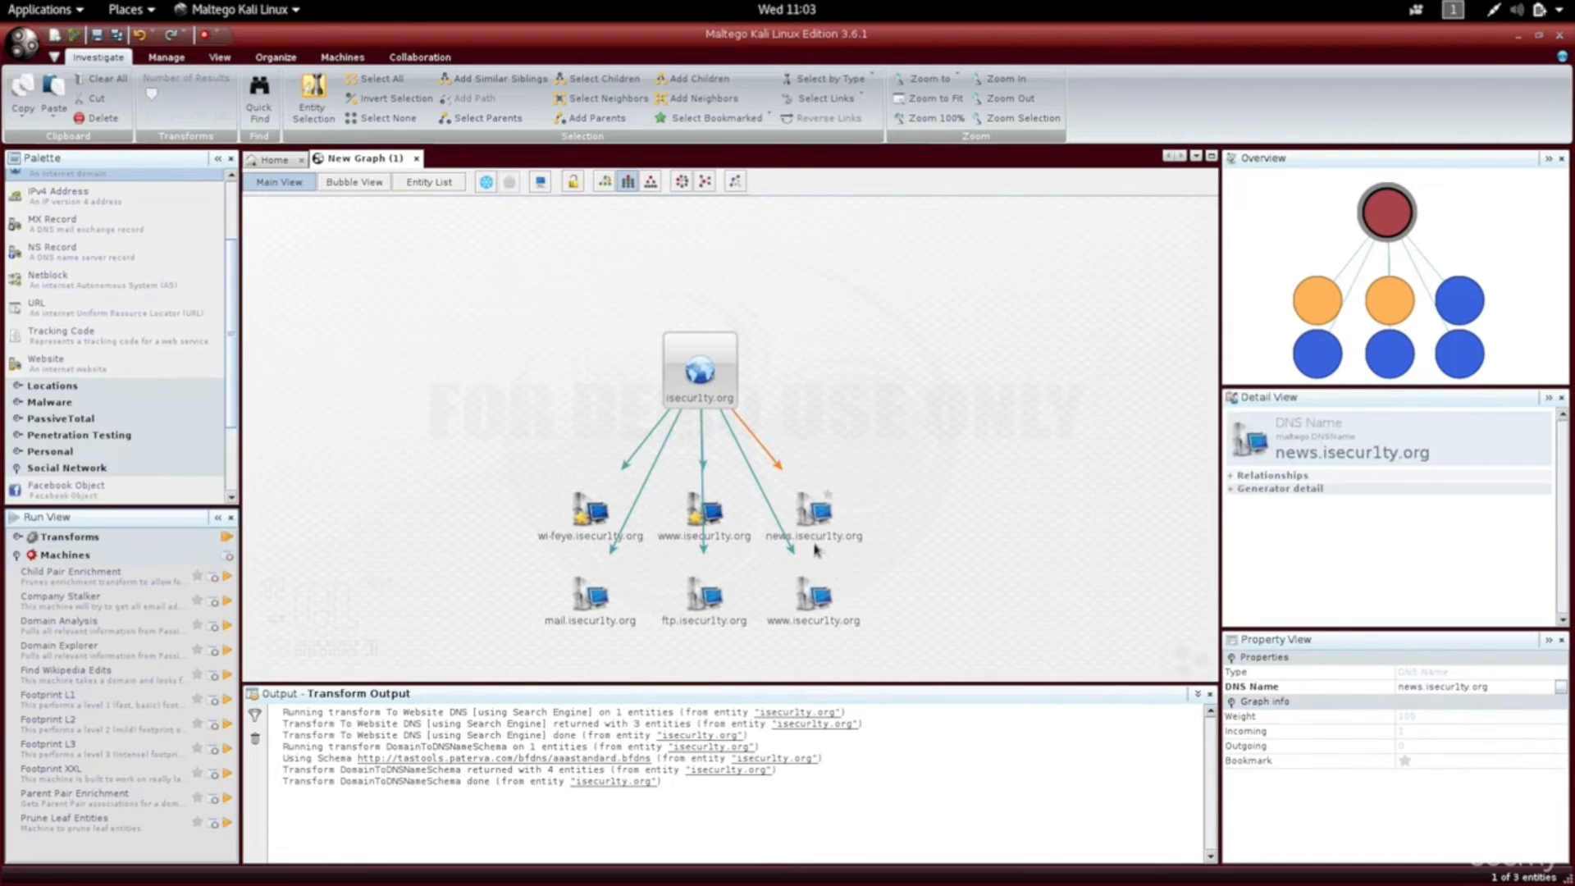
pyautogui.click(795, 608)
pyautogui.click(706, 517)
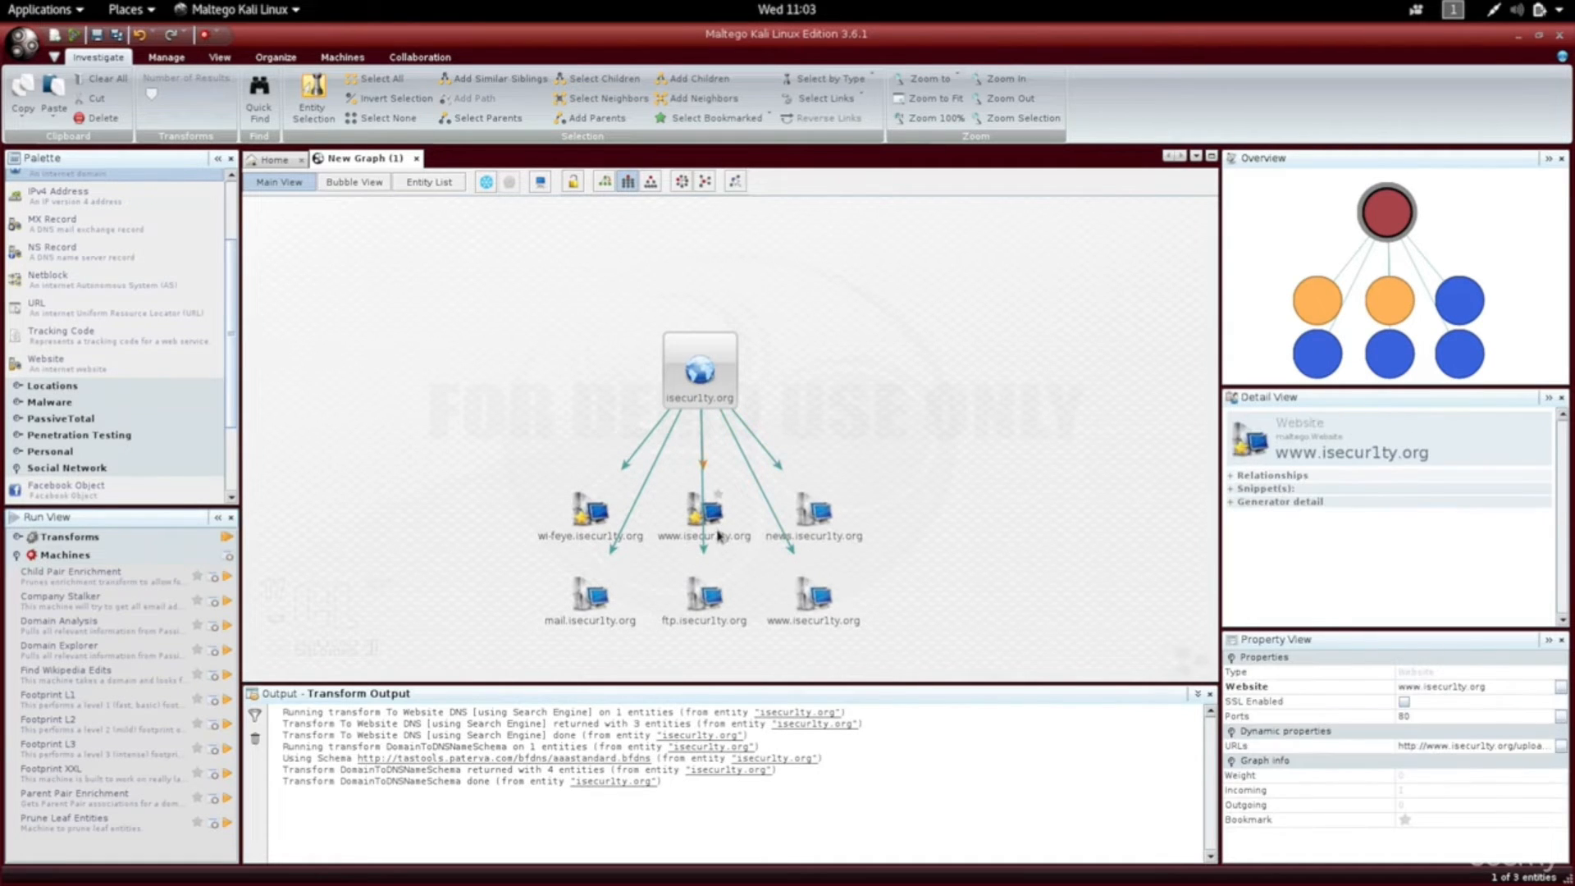
pyautogui.click(815, 603)
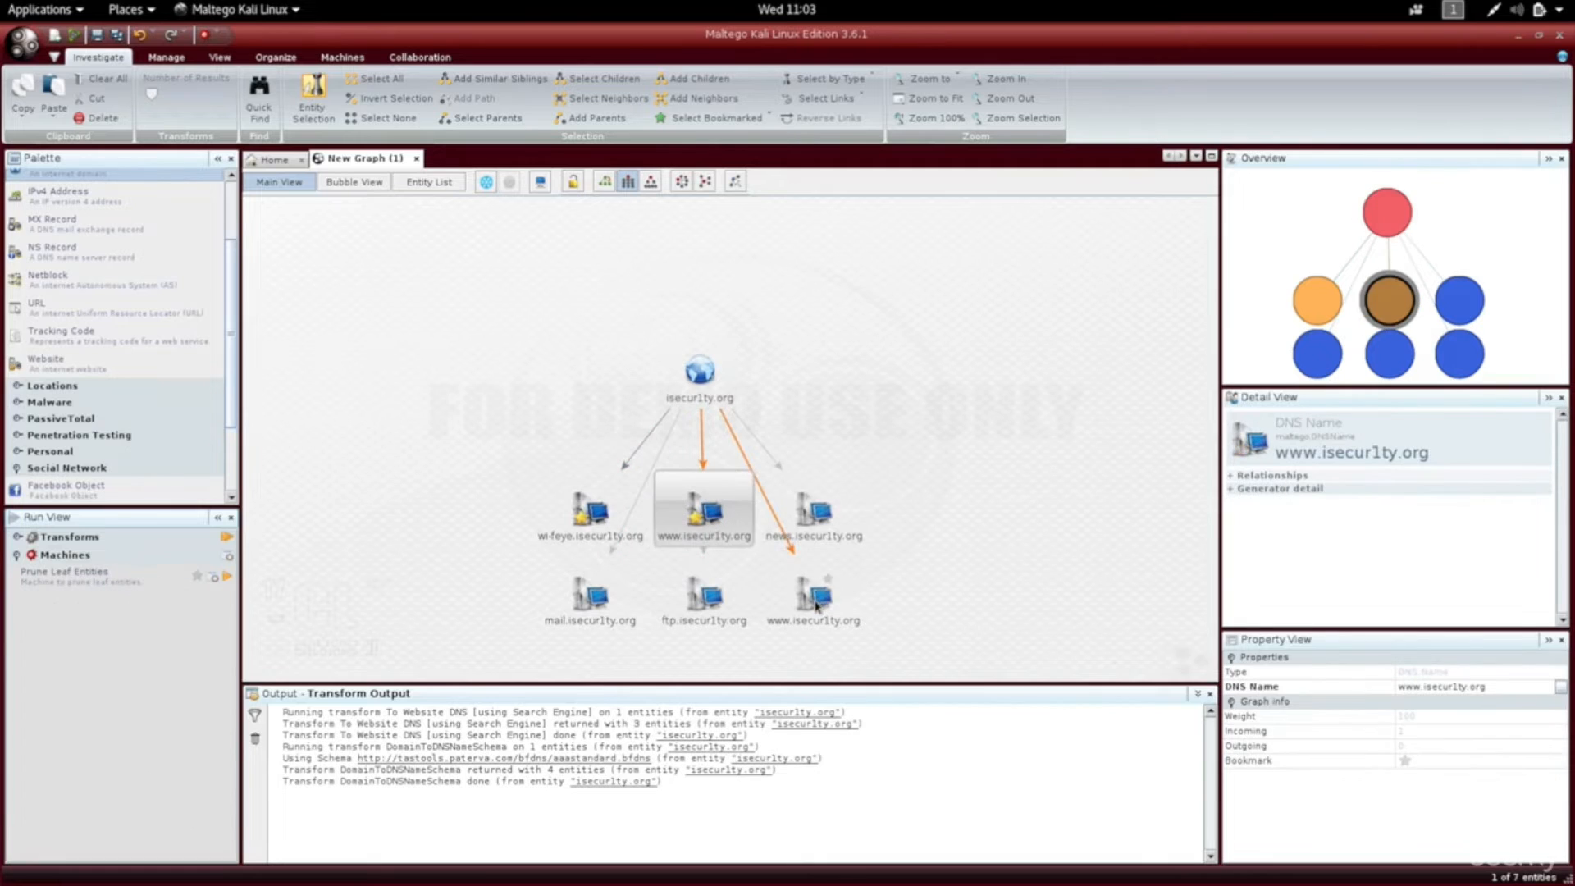
pyautogui.press('Delete')
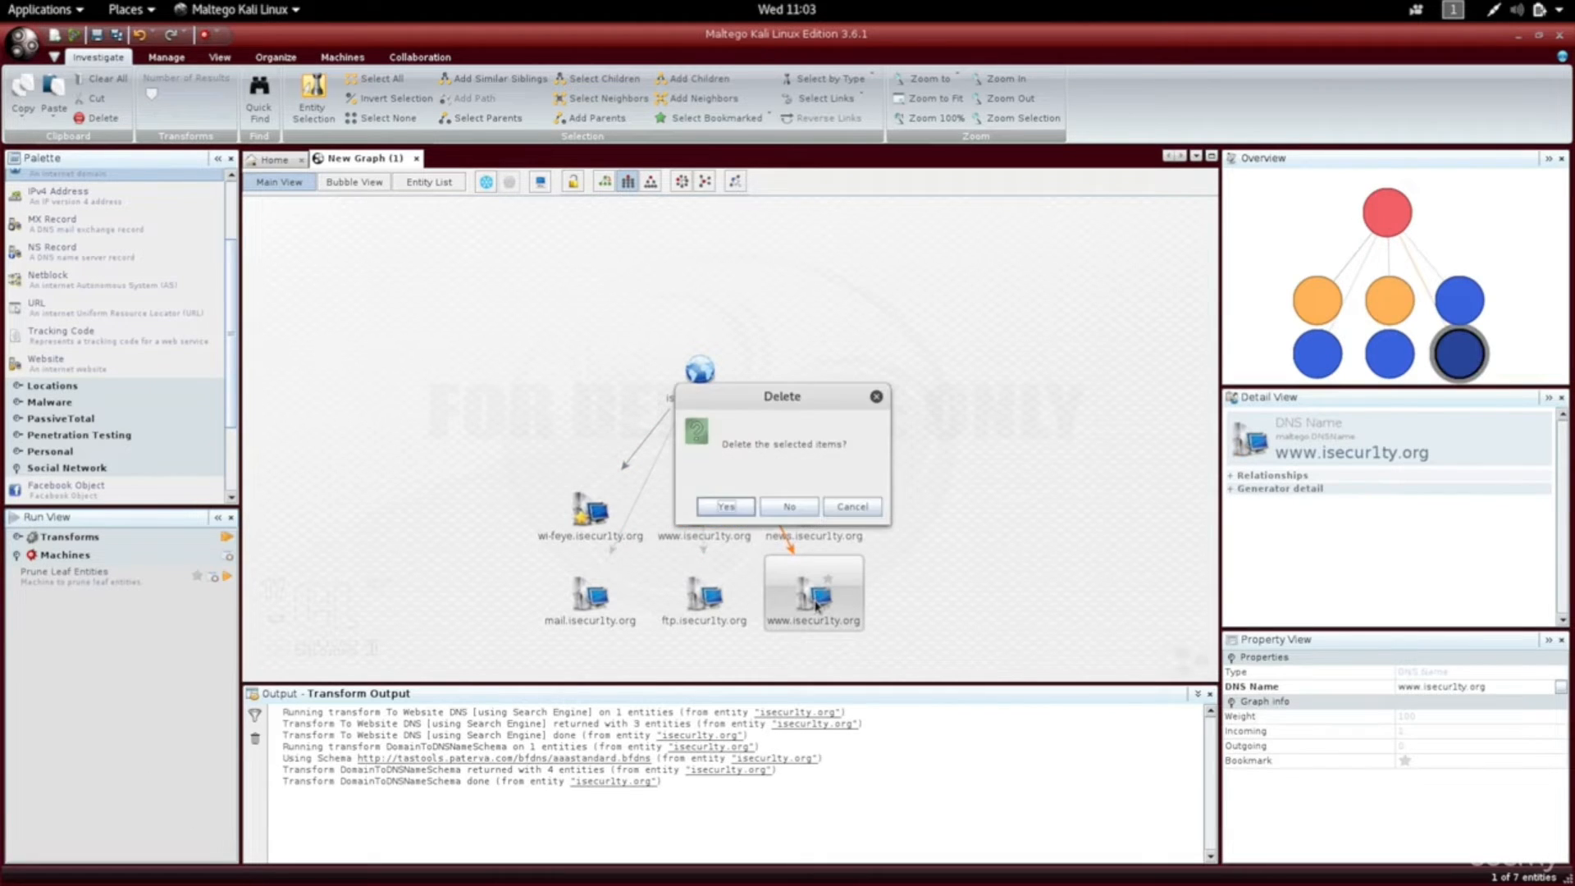
pyautogui.press('Return')
# Inspect the details of the ftp, mail and news.isecur1ty.org entities.
pyautogui.click(738, 620)
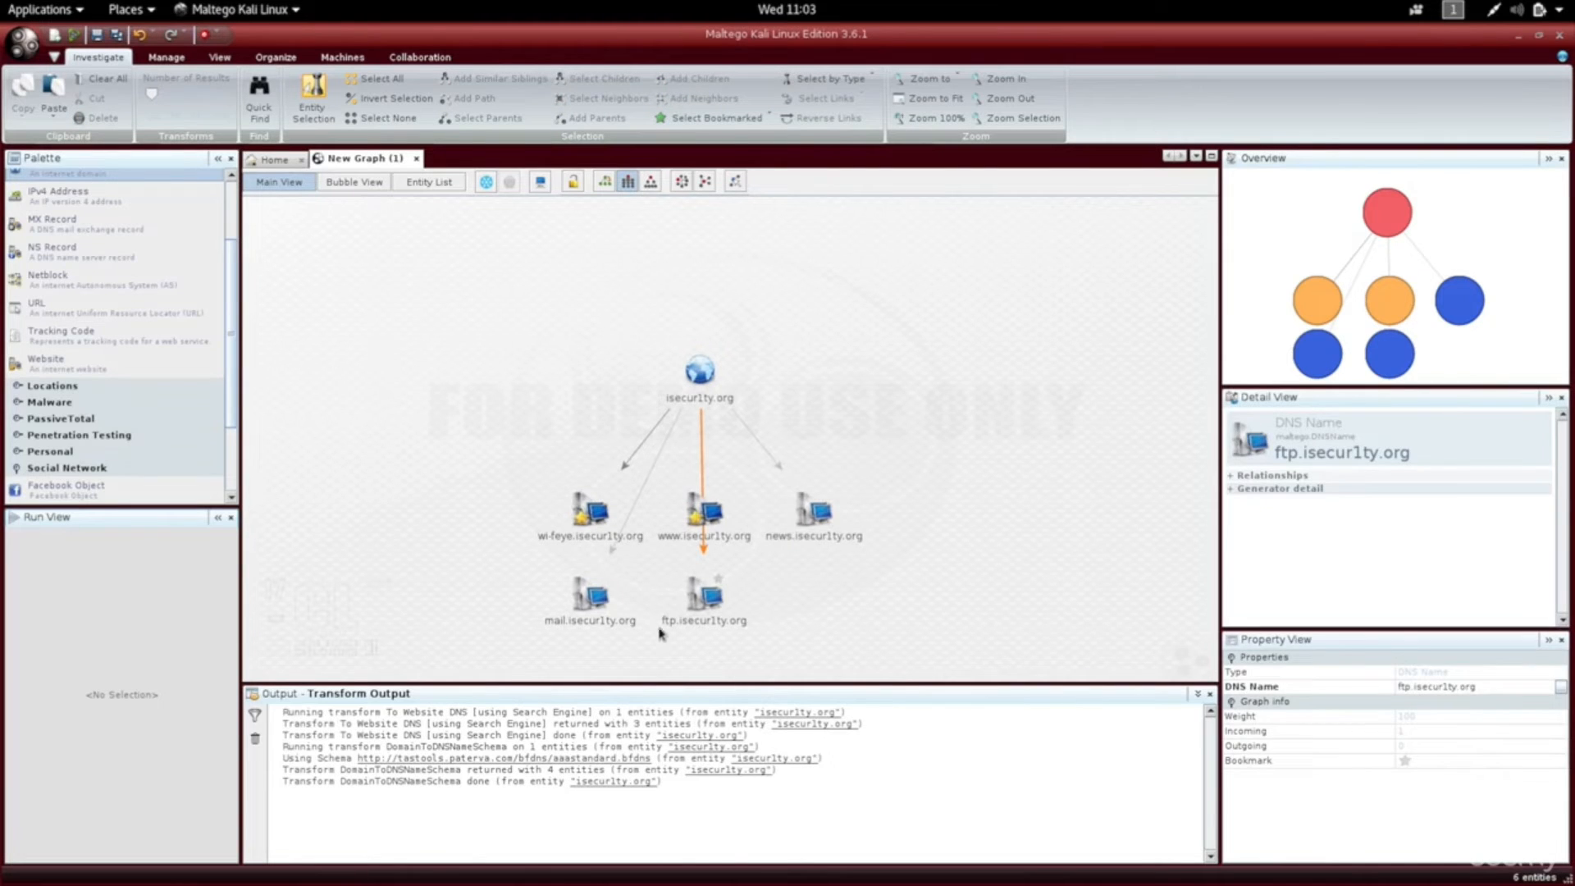
pyautogui.click(592, 621)
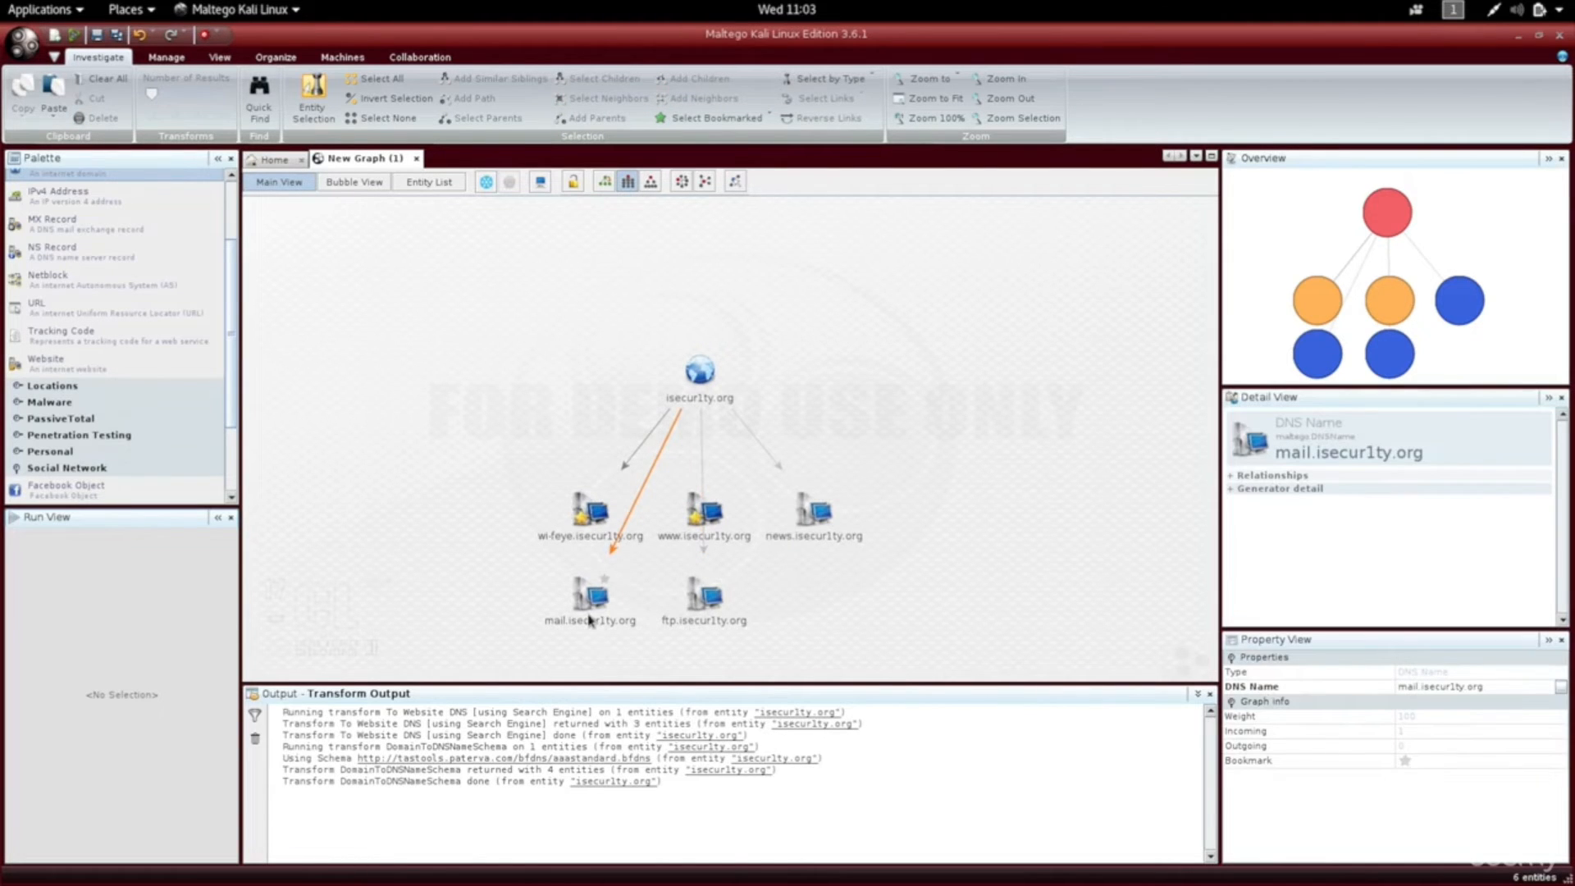
pyautogui.click(647, 627)
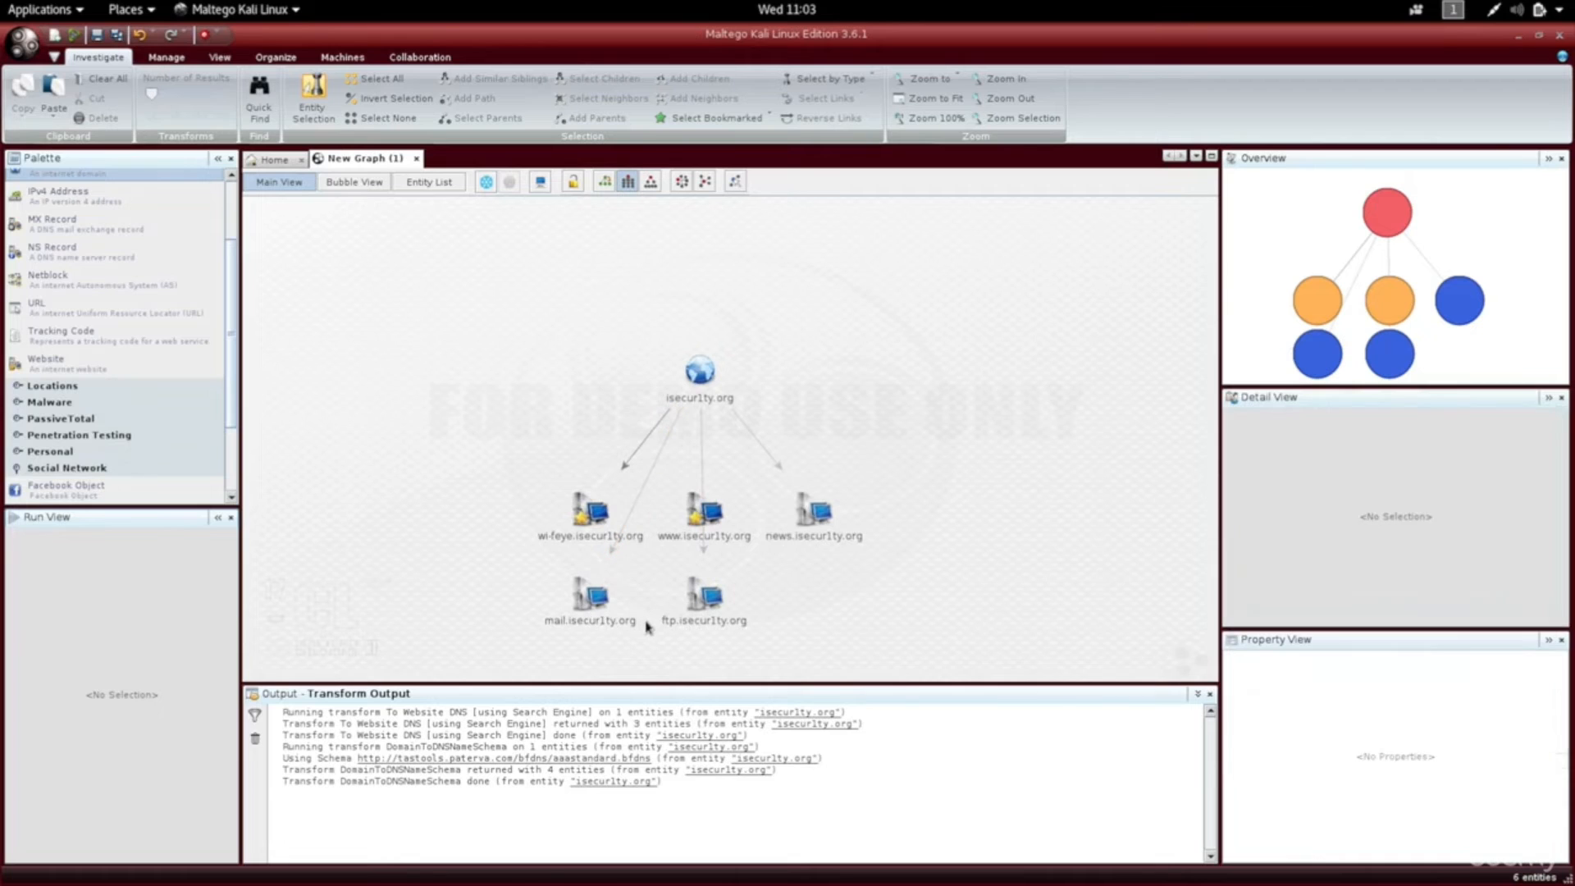
pyautogui.click(667, 627)
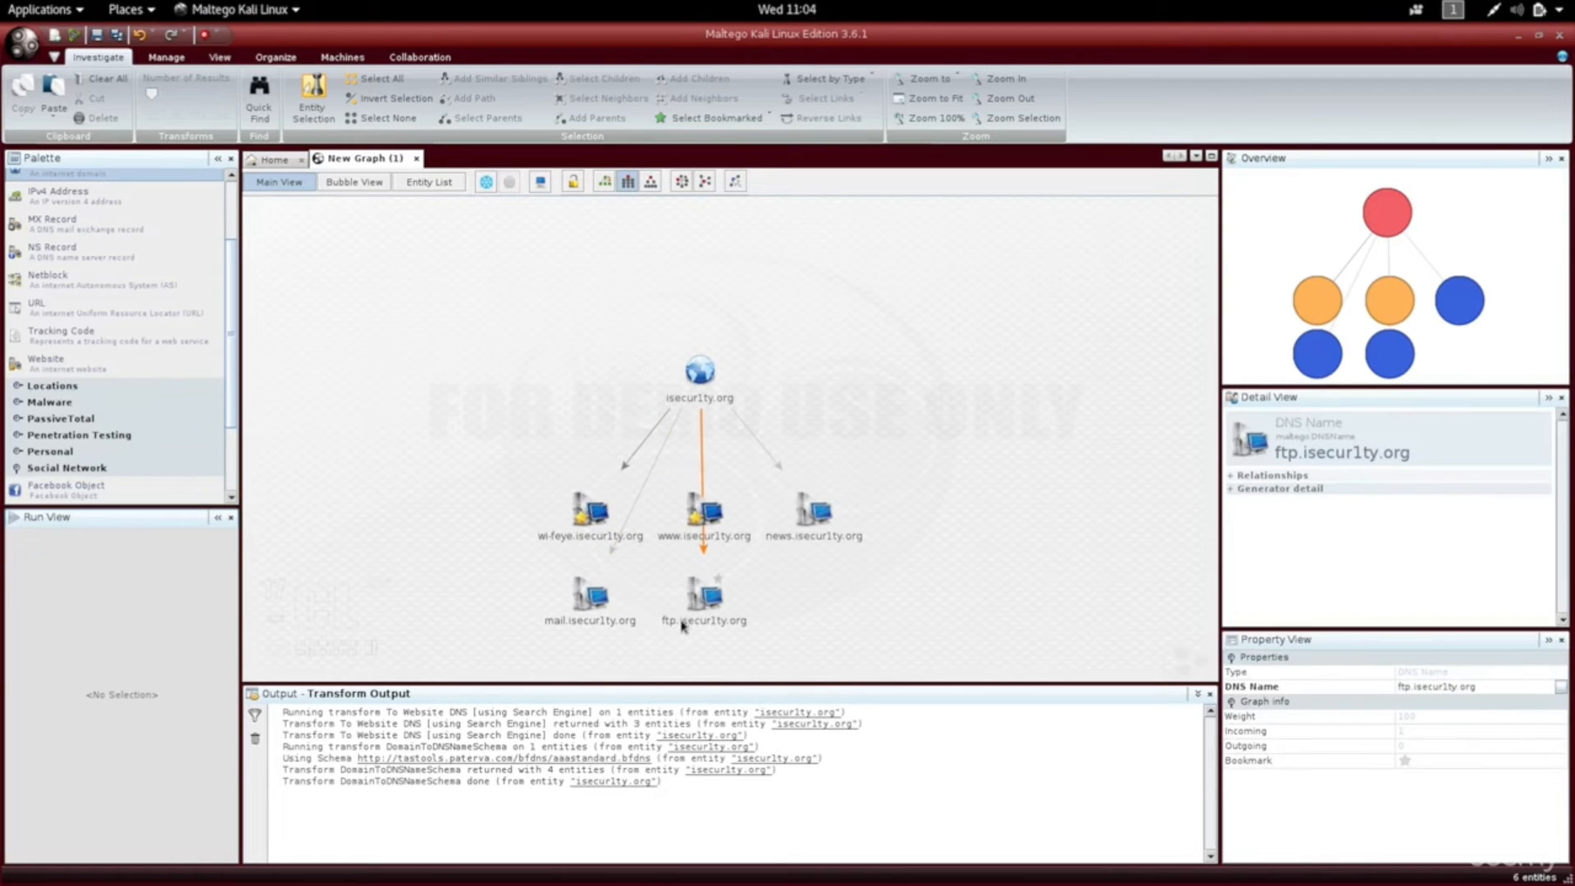
pyautogui.click(720, 632)
pyautogui.click(690, 626)
pyautogui.click(801, 552)
pyautogui.click(807, 533)
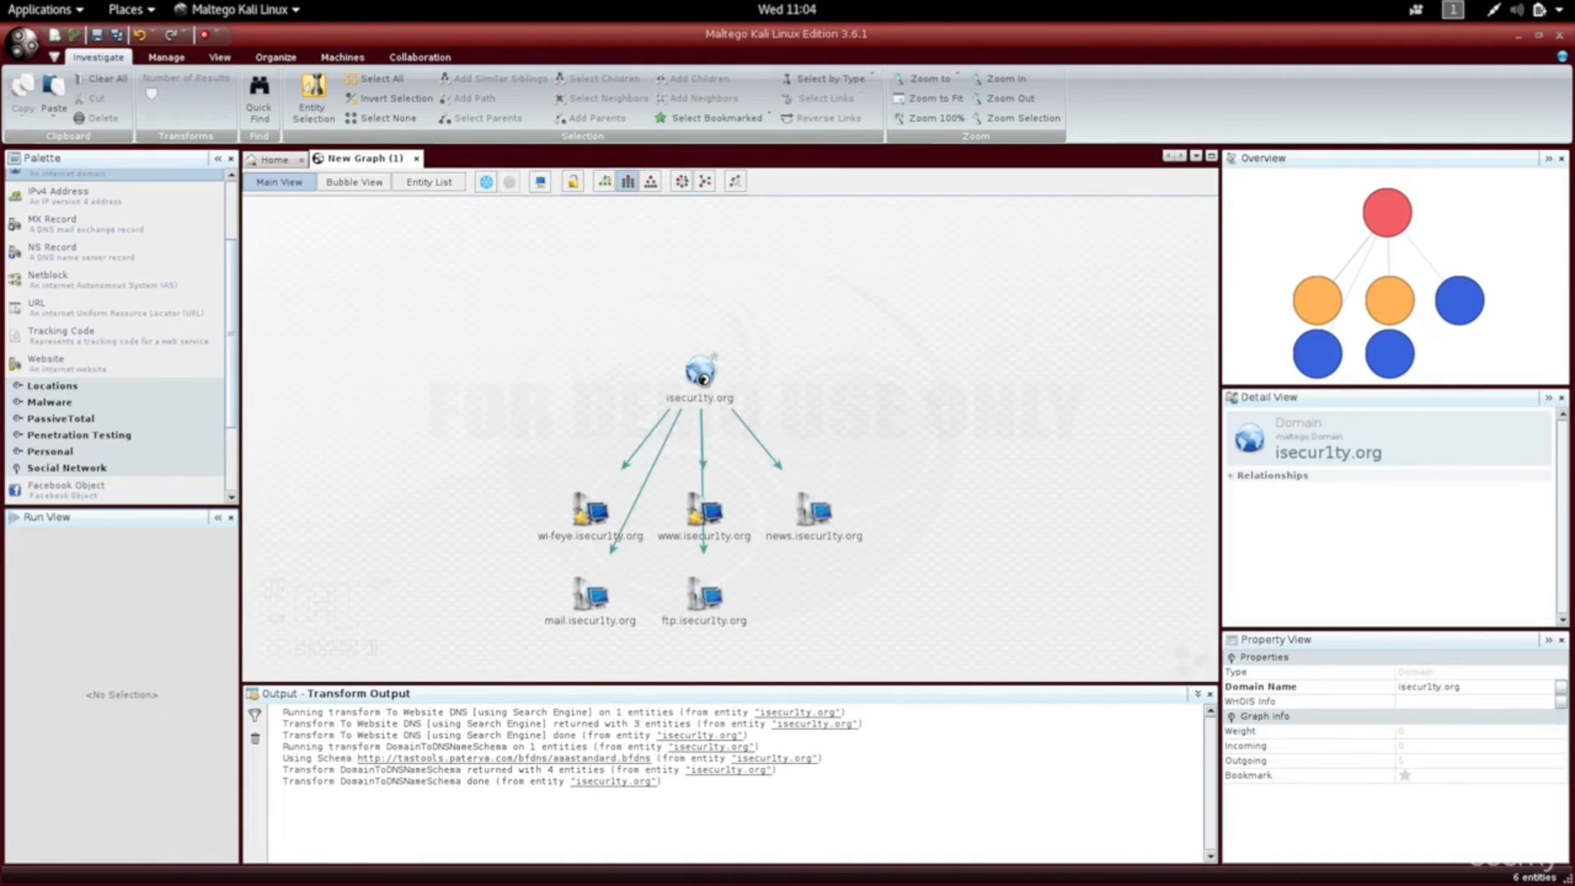
# Run To DNS Name - MX on isecur1ty.org and marquee-select the five Google mail-server results.
pyautogui.rightClick(706, 384)
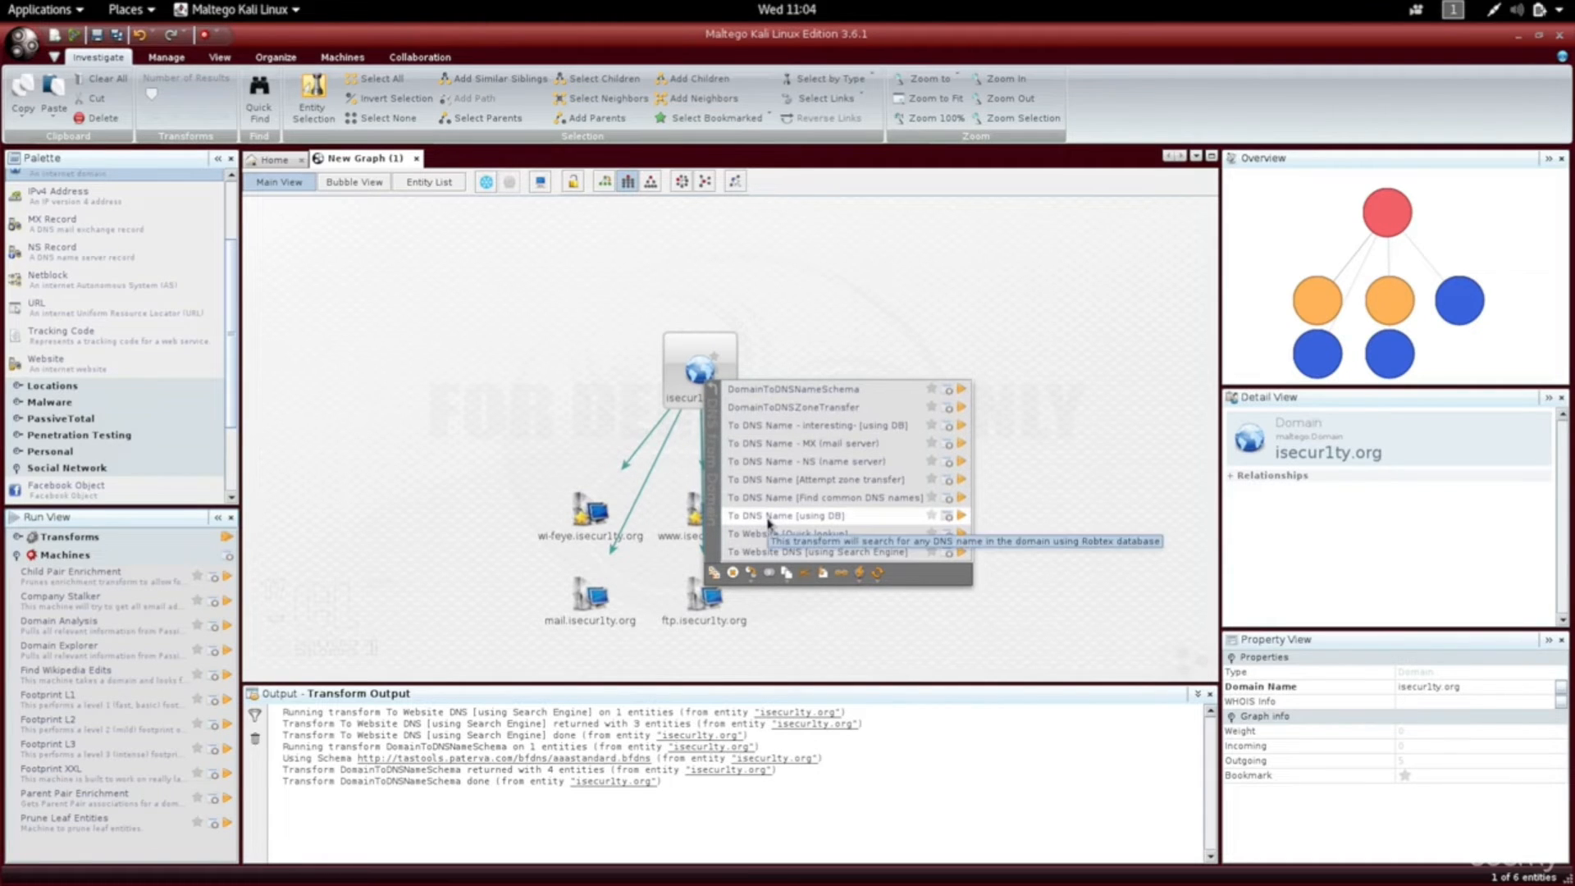
pyautogui.click(826, 446)
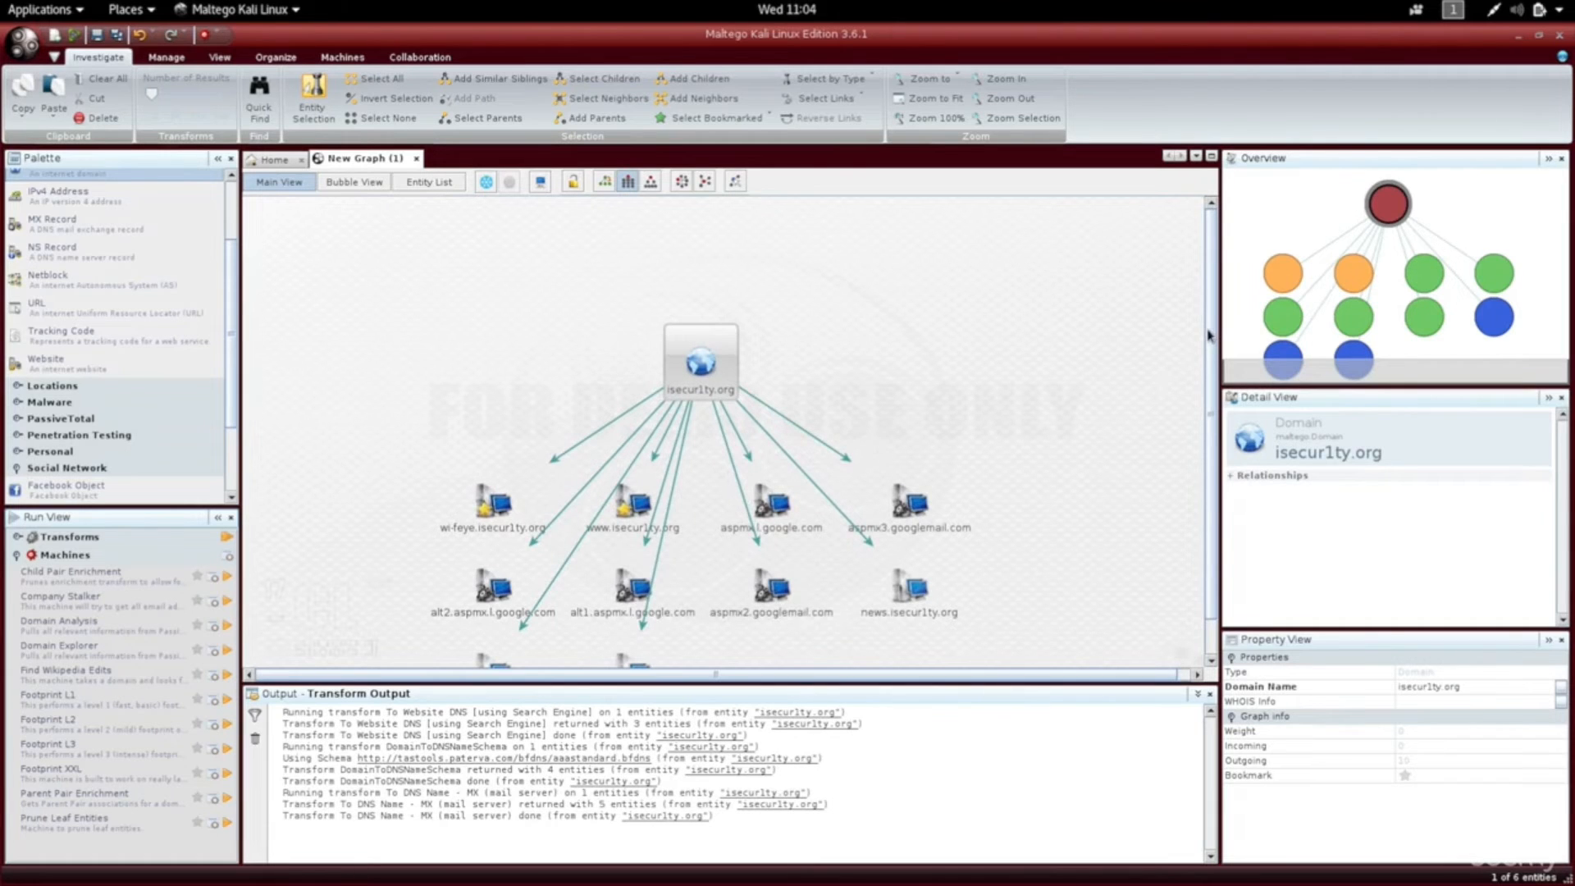
pyautogui.moveTo(1211, 335); pyautogui.dragTo(1204, 405)
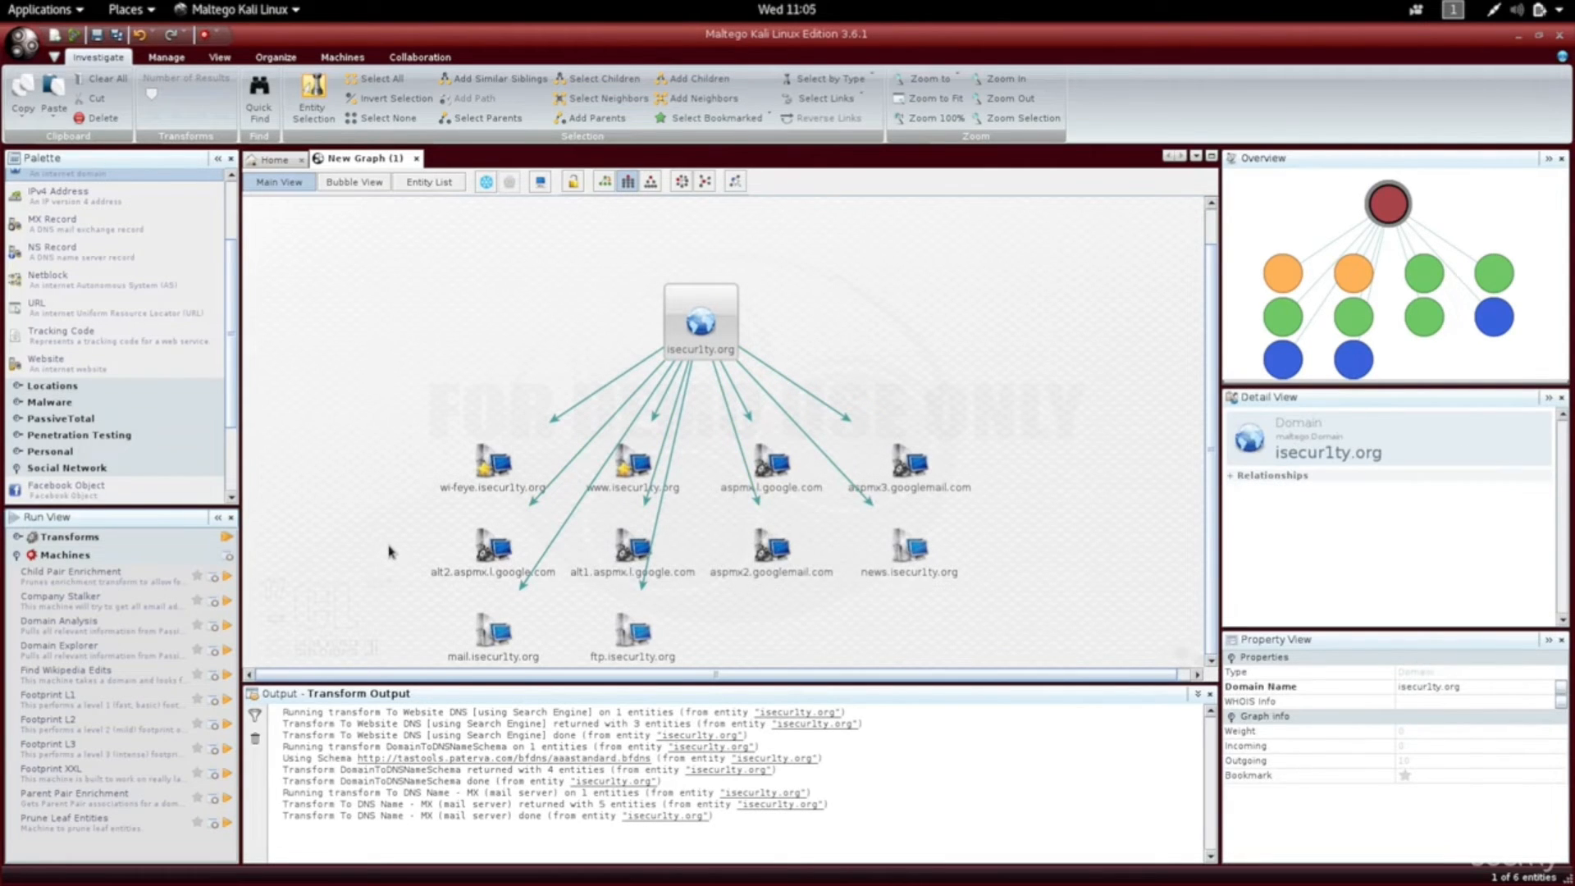
pyautogui.moveTo(388, 550); pyautogui.dragTo(984, 601)
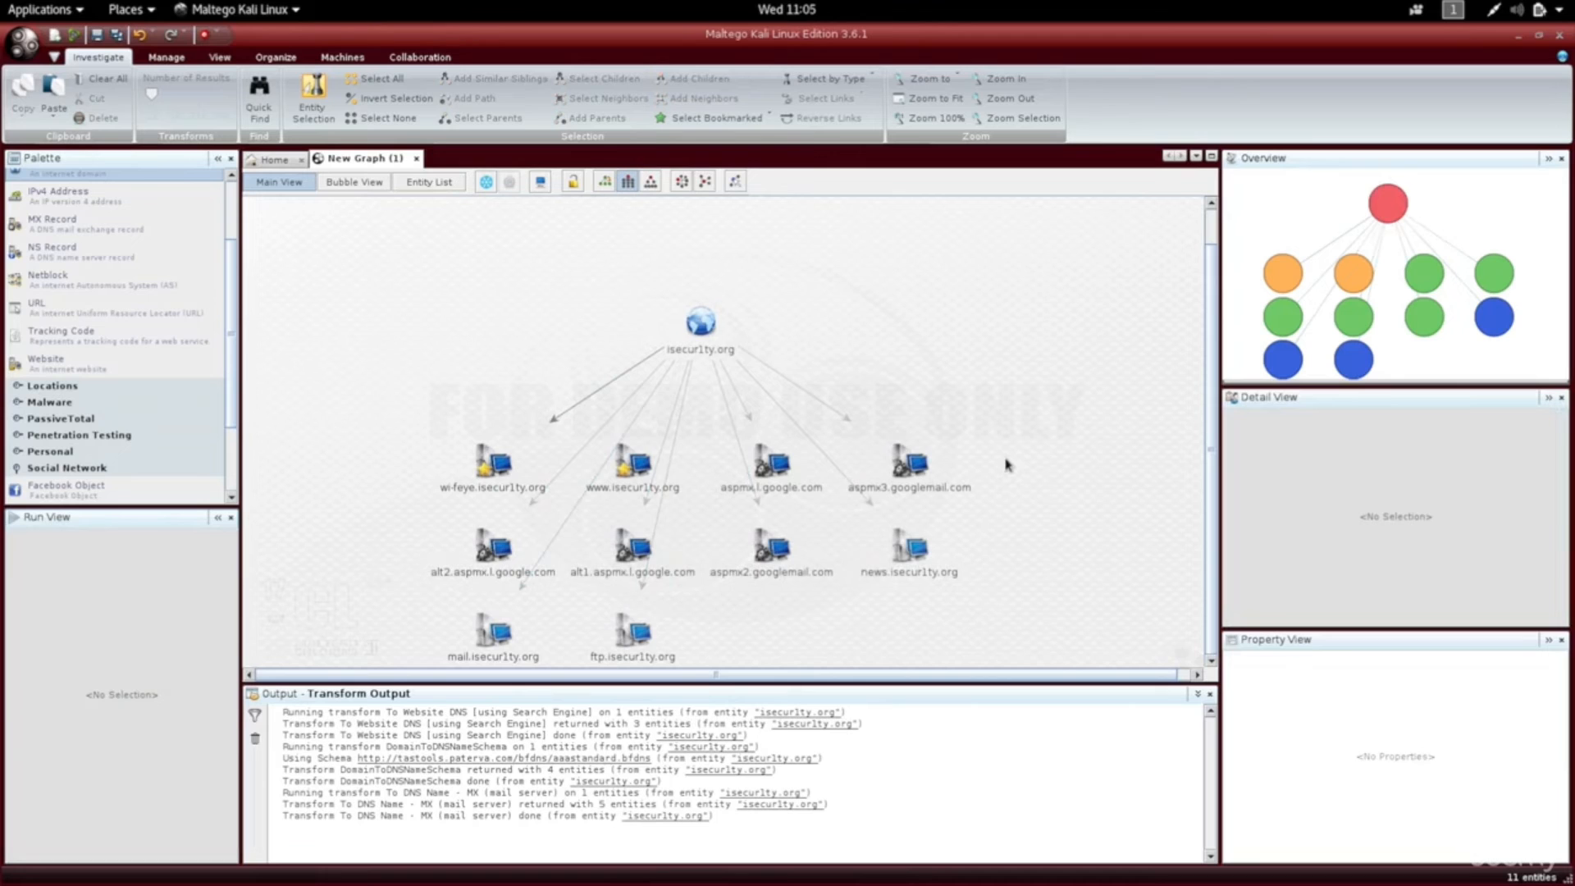
pyautogui.moveTo(1008, 464); pyautogui.dragTo(743, 589)
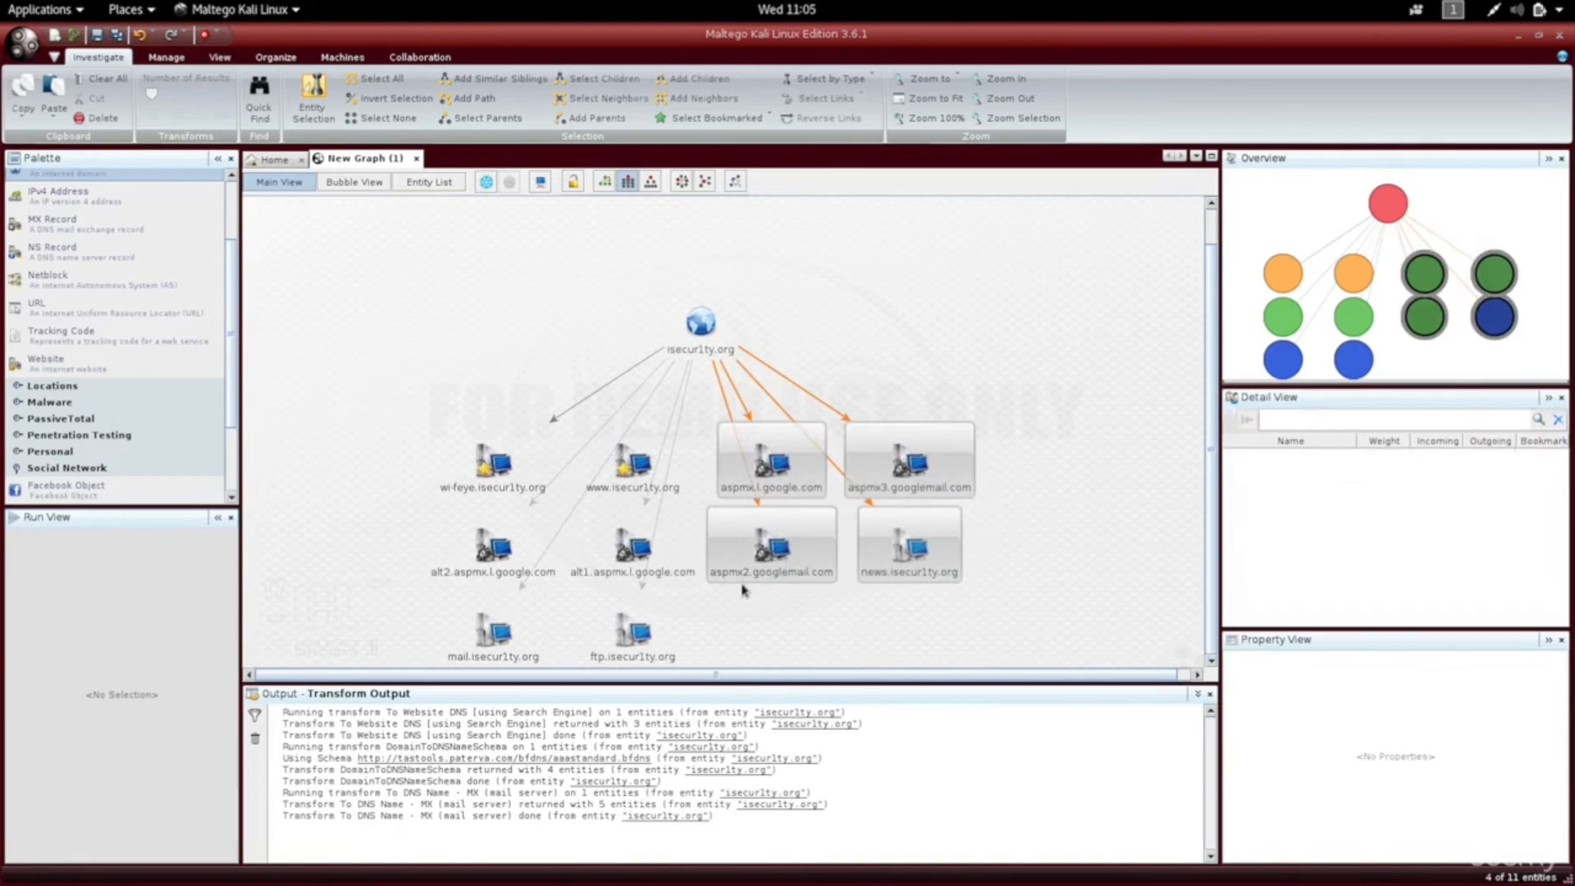
# Select the Google mail-server and news.isecur1ty.org entities and delete them.
pyautogui.click(541, 571)
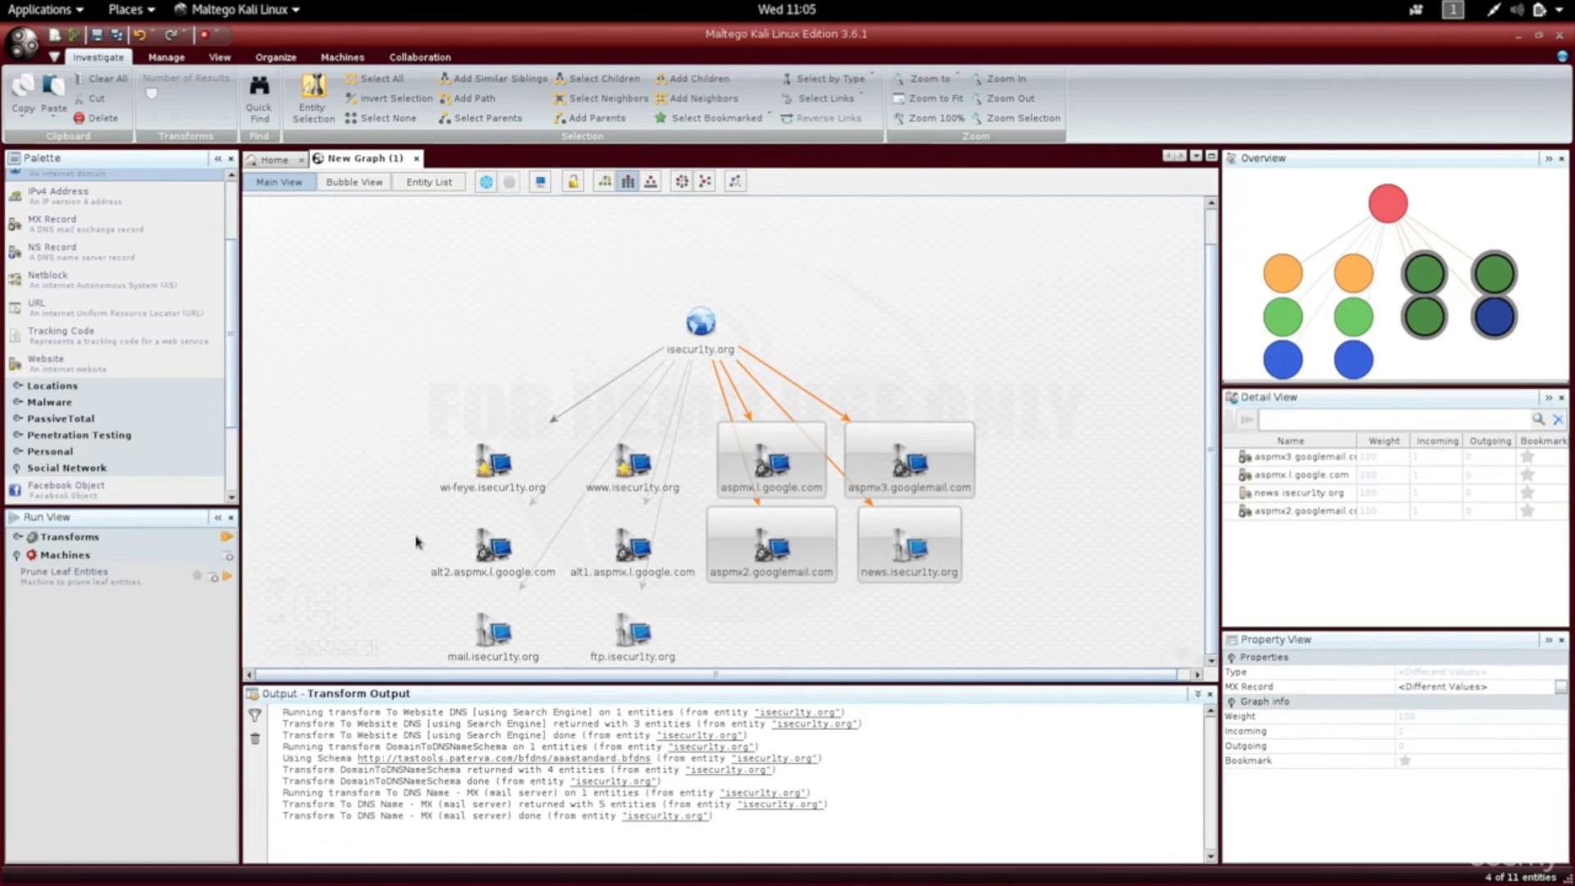
pyautogui.moveTo(418, 544); pyautogui.dragTo(515, 549)
pyautogui.moveTo(515, 550); pyautogui.dragTo(577, 562)
pyautogui.press('Delete')
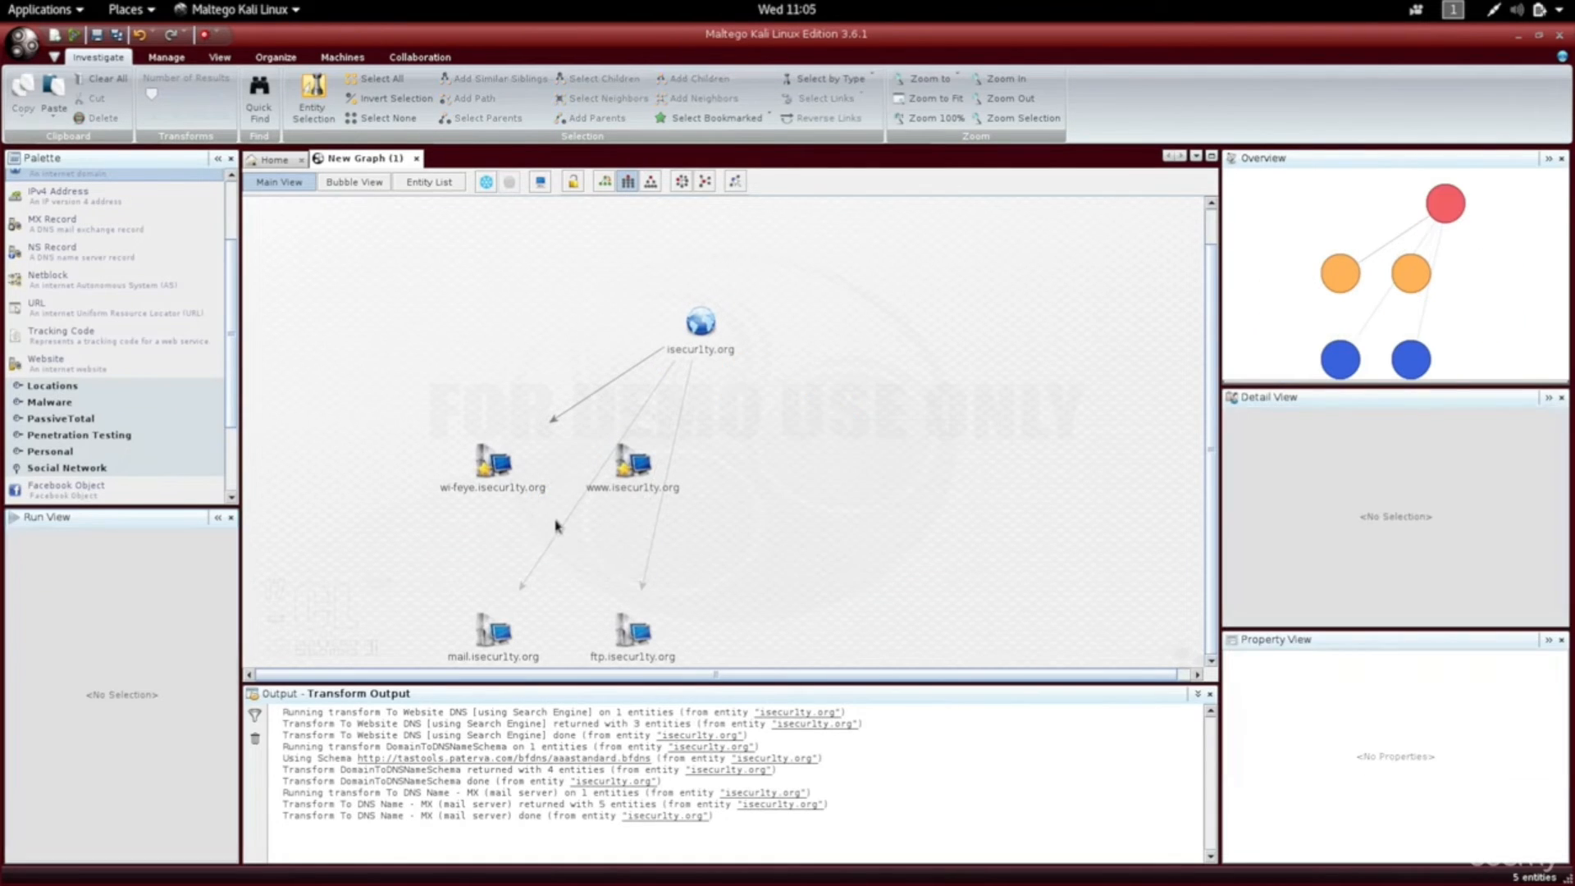
# Apply the hierarchical layout and select wi-feye.isecur1ty.org.
pyautogui.click(687, 327)
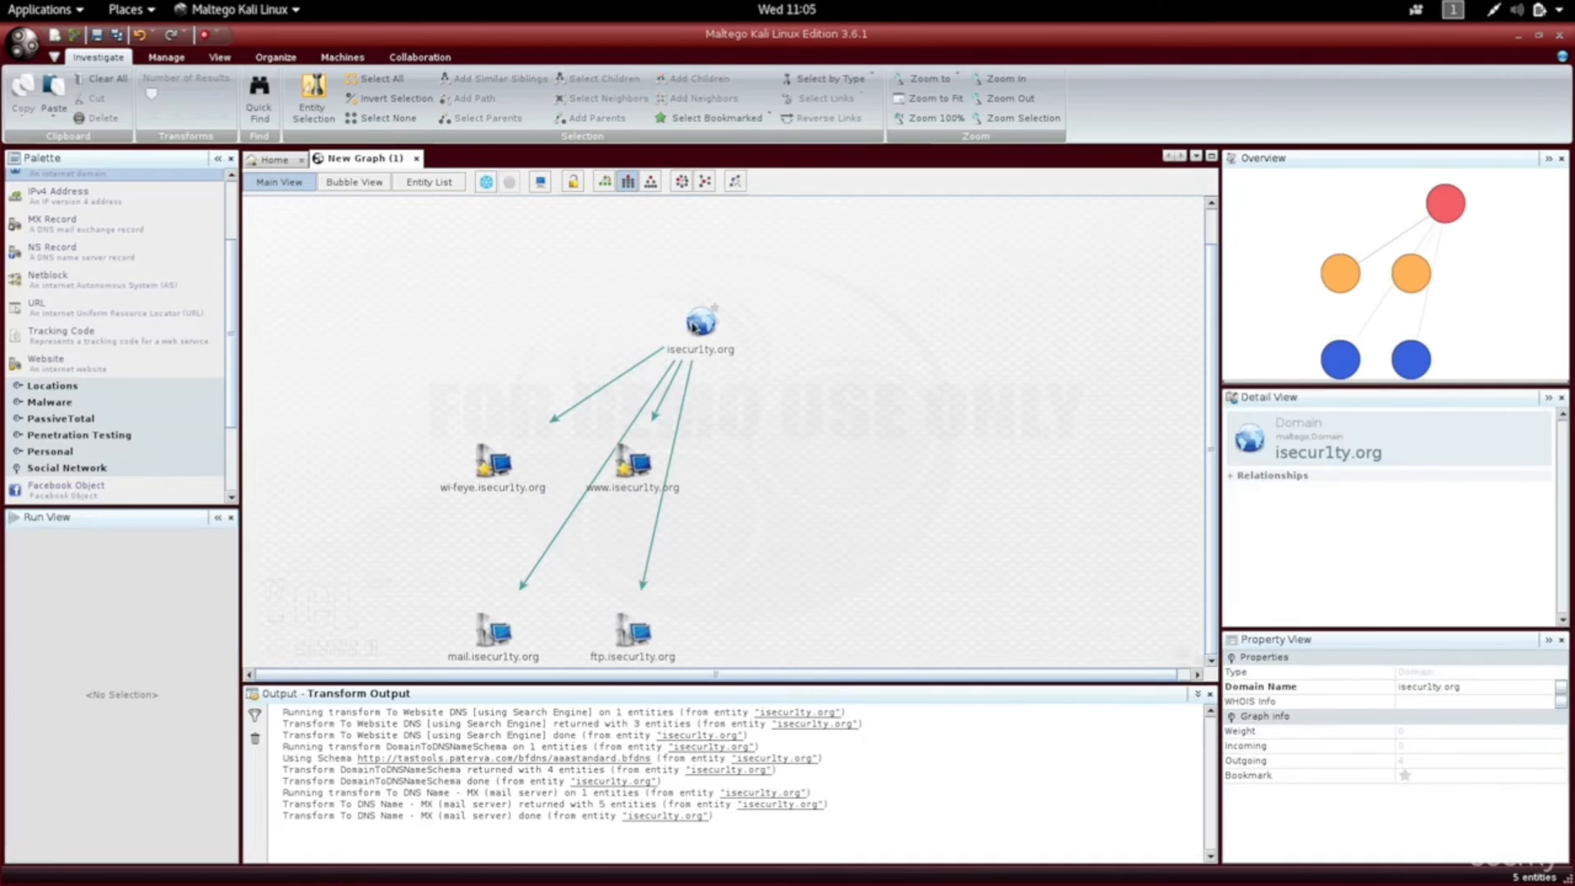
pyautogui.click(669, 241)
pyautogui.click(628, 182)
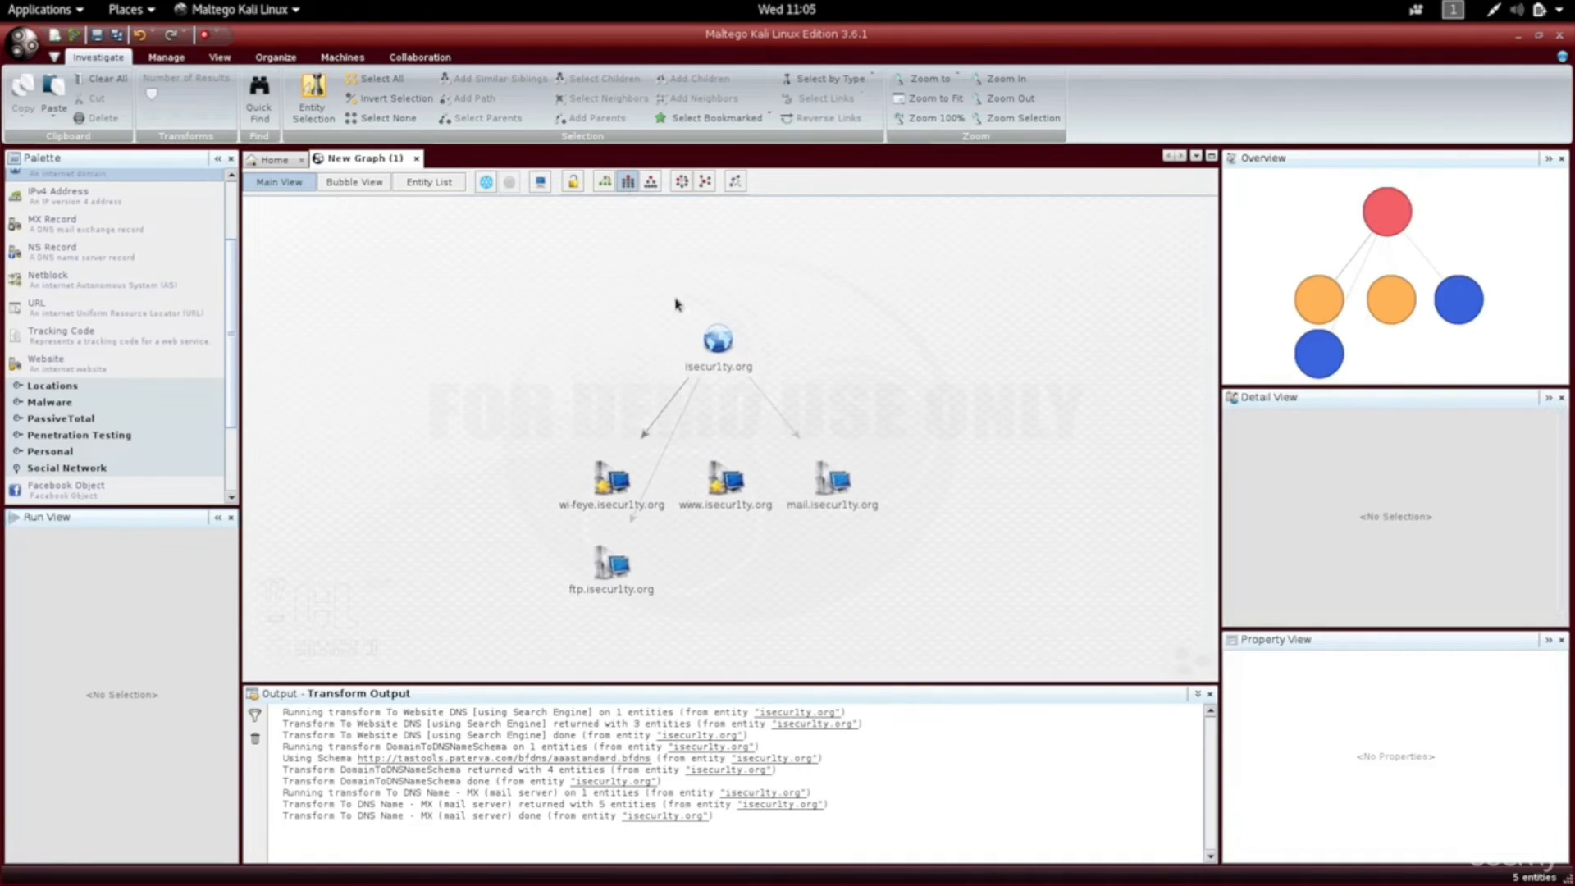
pyautogui.click(610, 492)
pyautogui.click(610, 494)
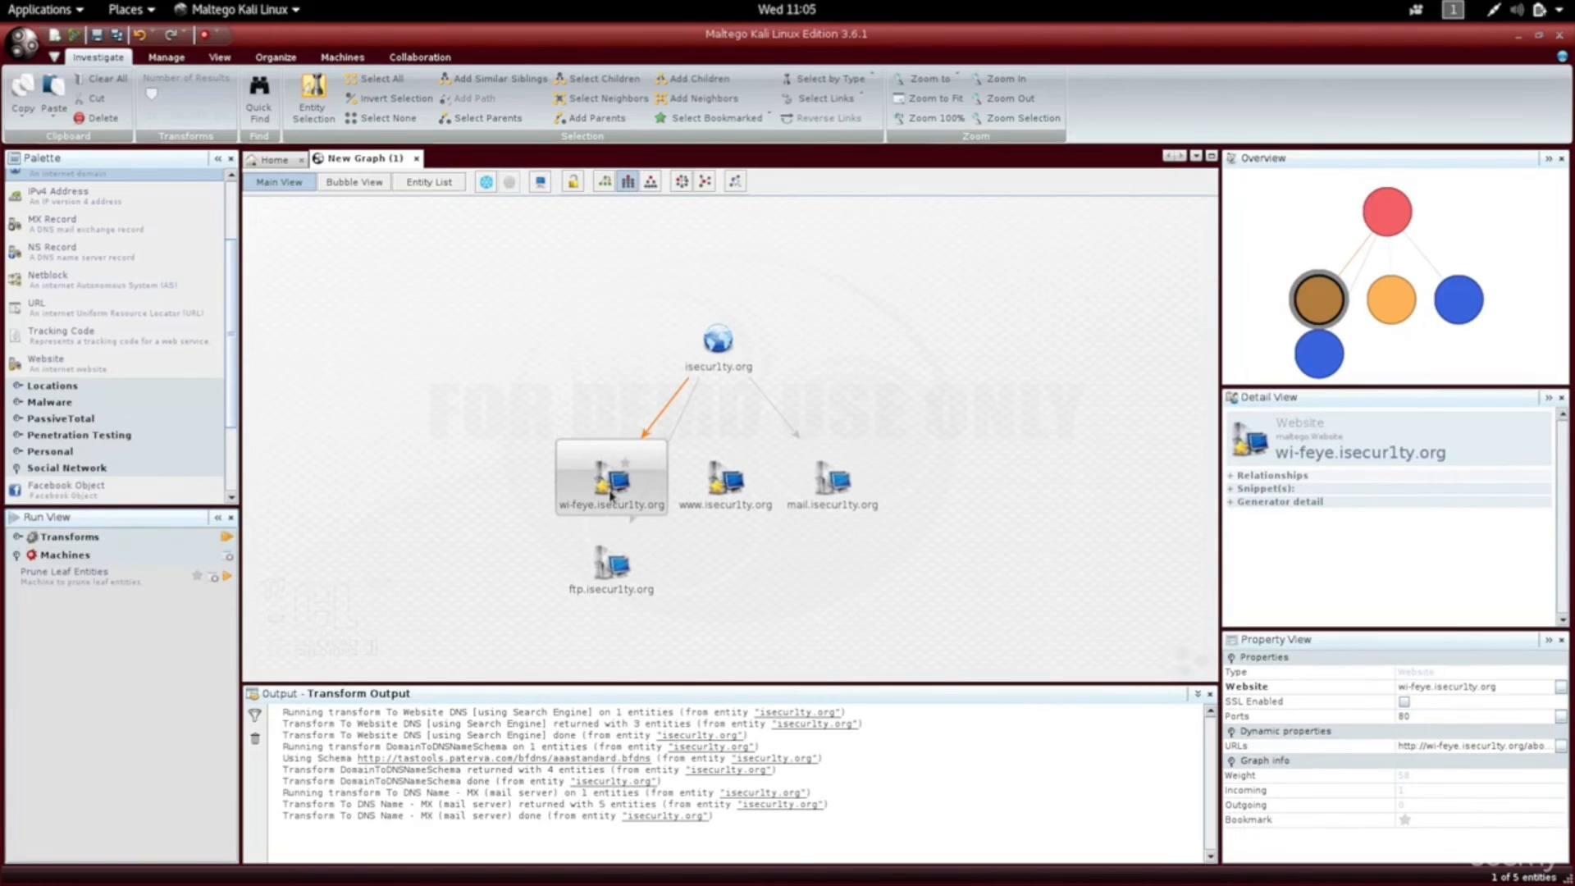
# Run all Domain owner detail transforms on isecur1ty.org, adding e-mail, location and organisation entities.
pyautogui.rightClick(606, 488)
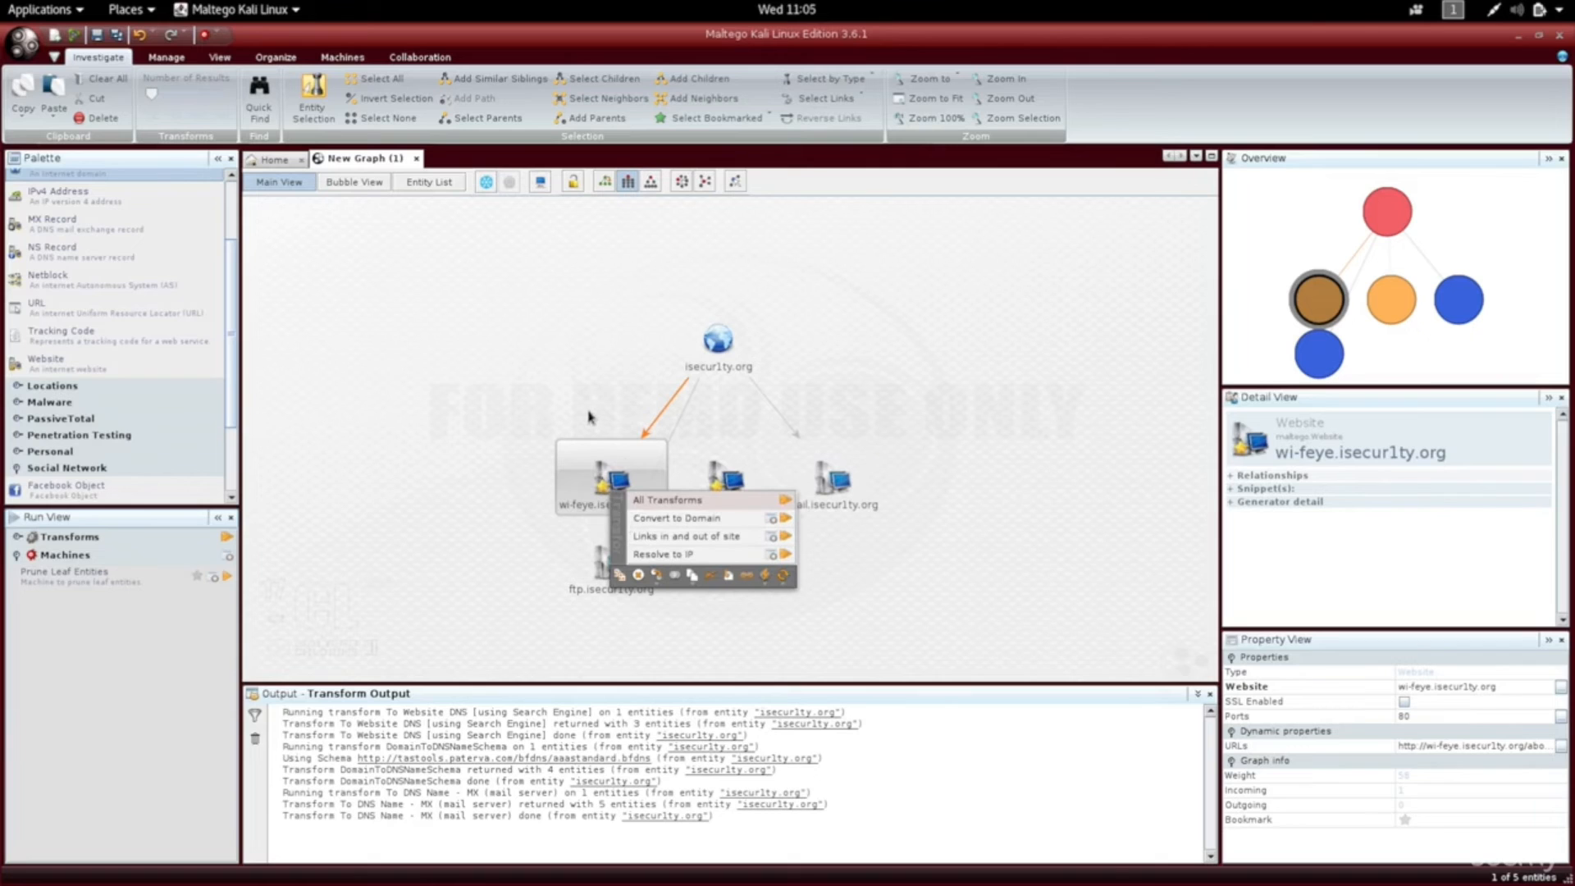
pyautogui.click(712, 343)
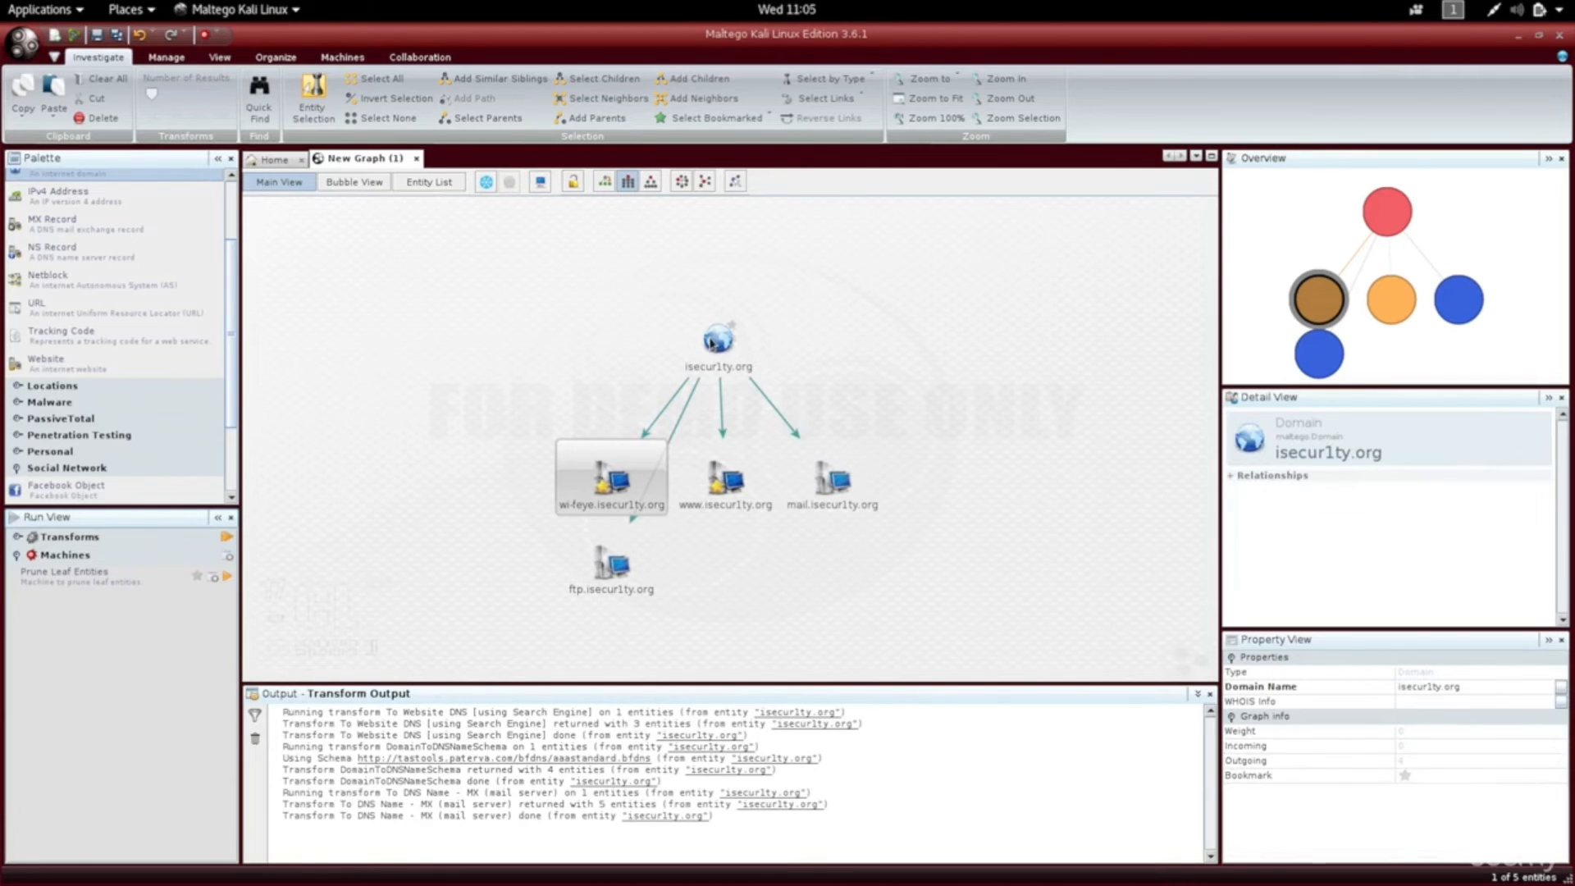
pyautogui.rightClick(709, 340)
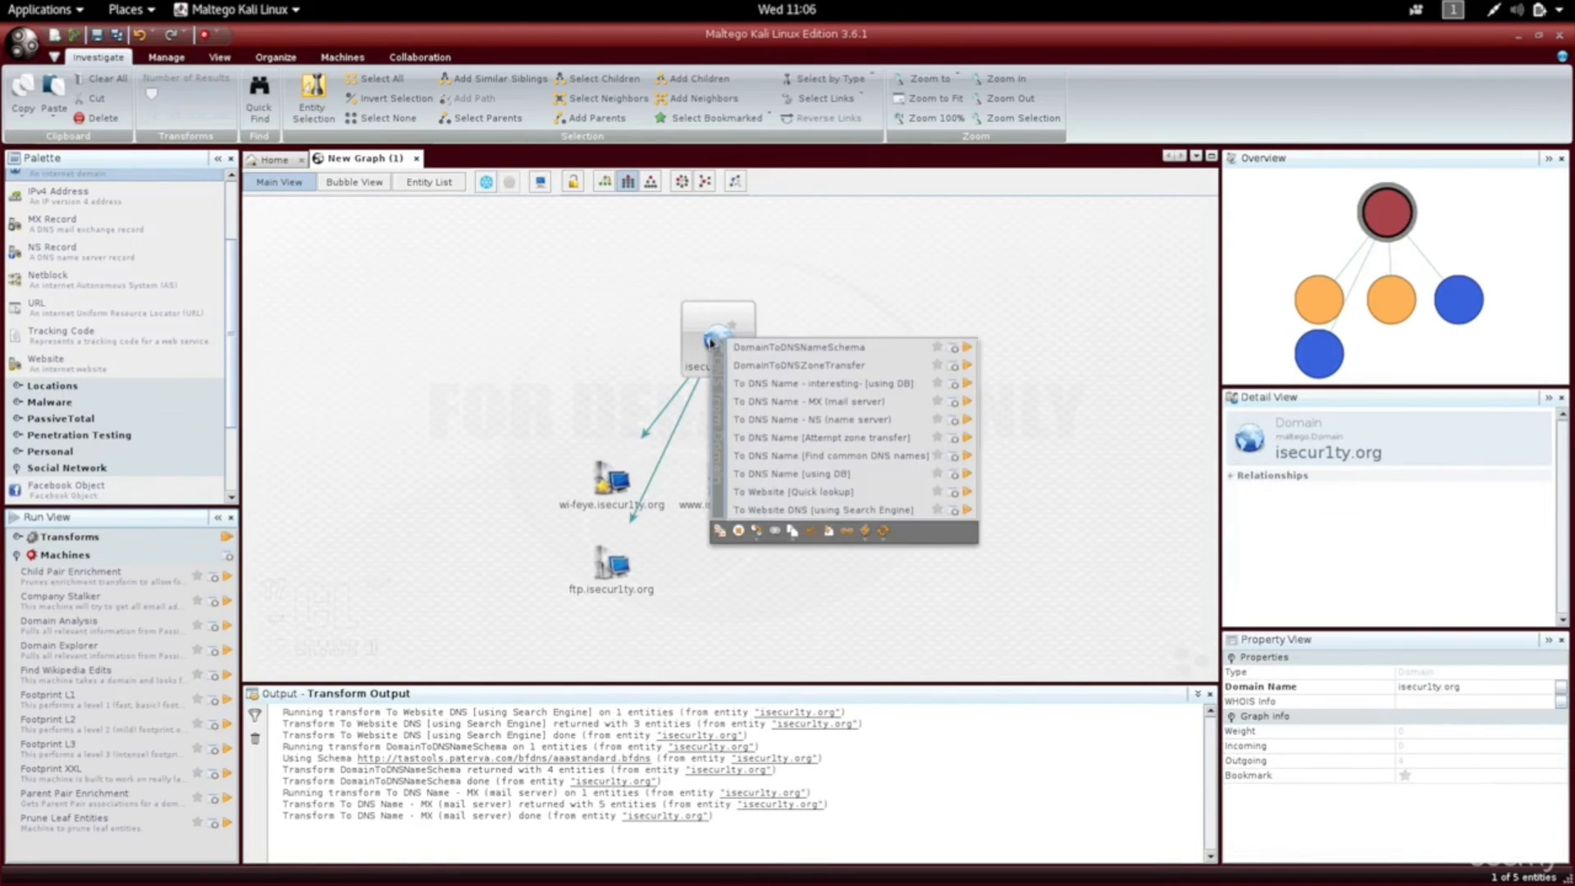
pyautogui.click(718, 376)
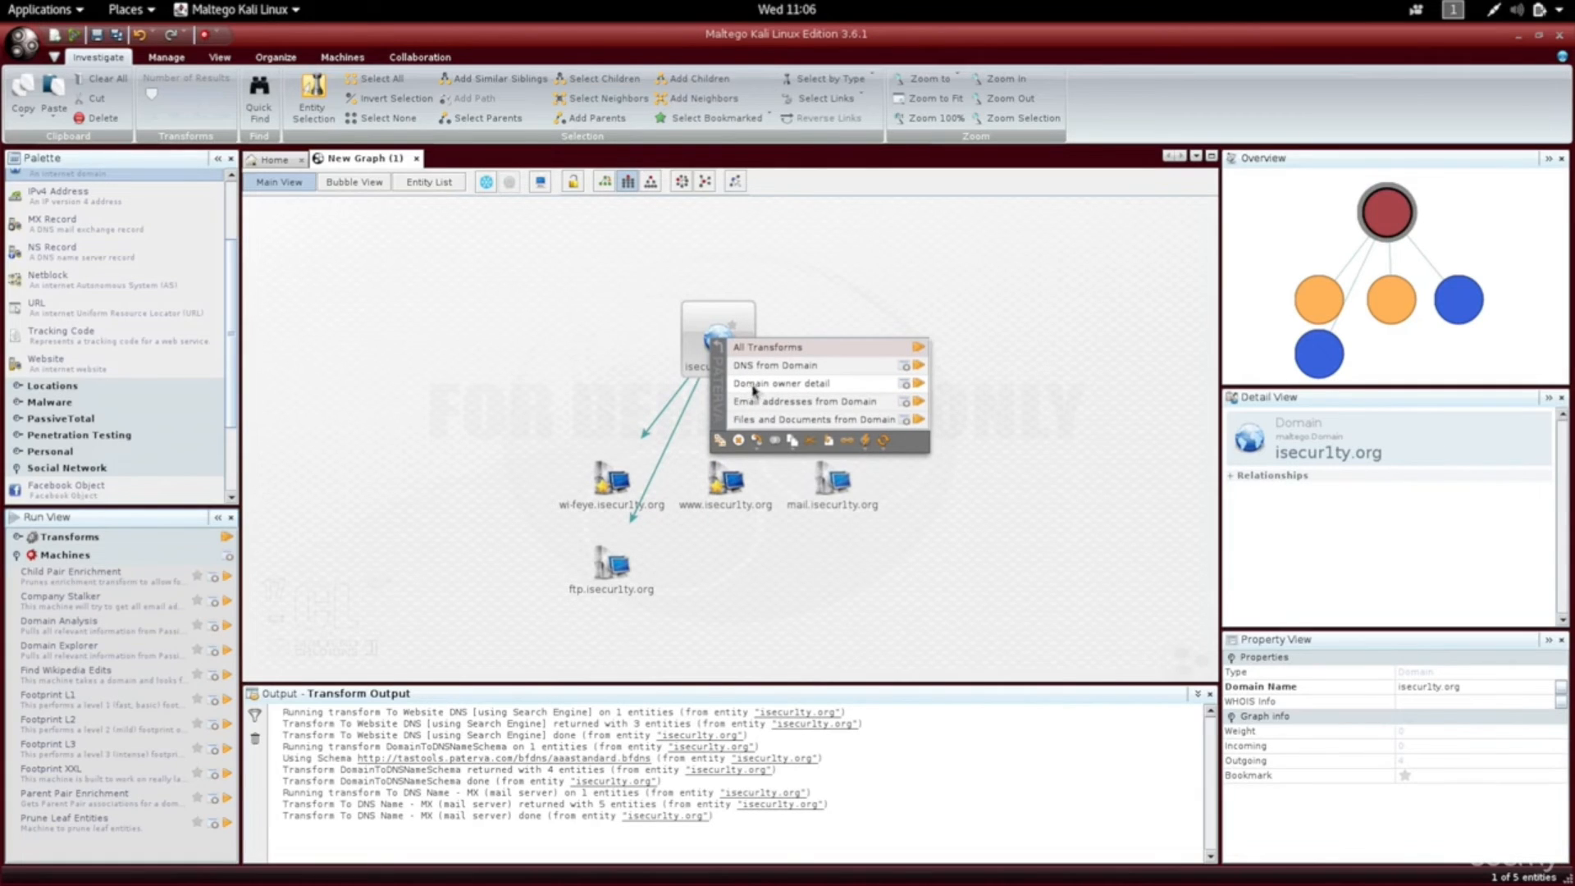
pyautogui.click(840, 384)
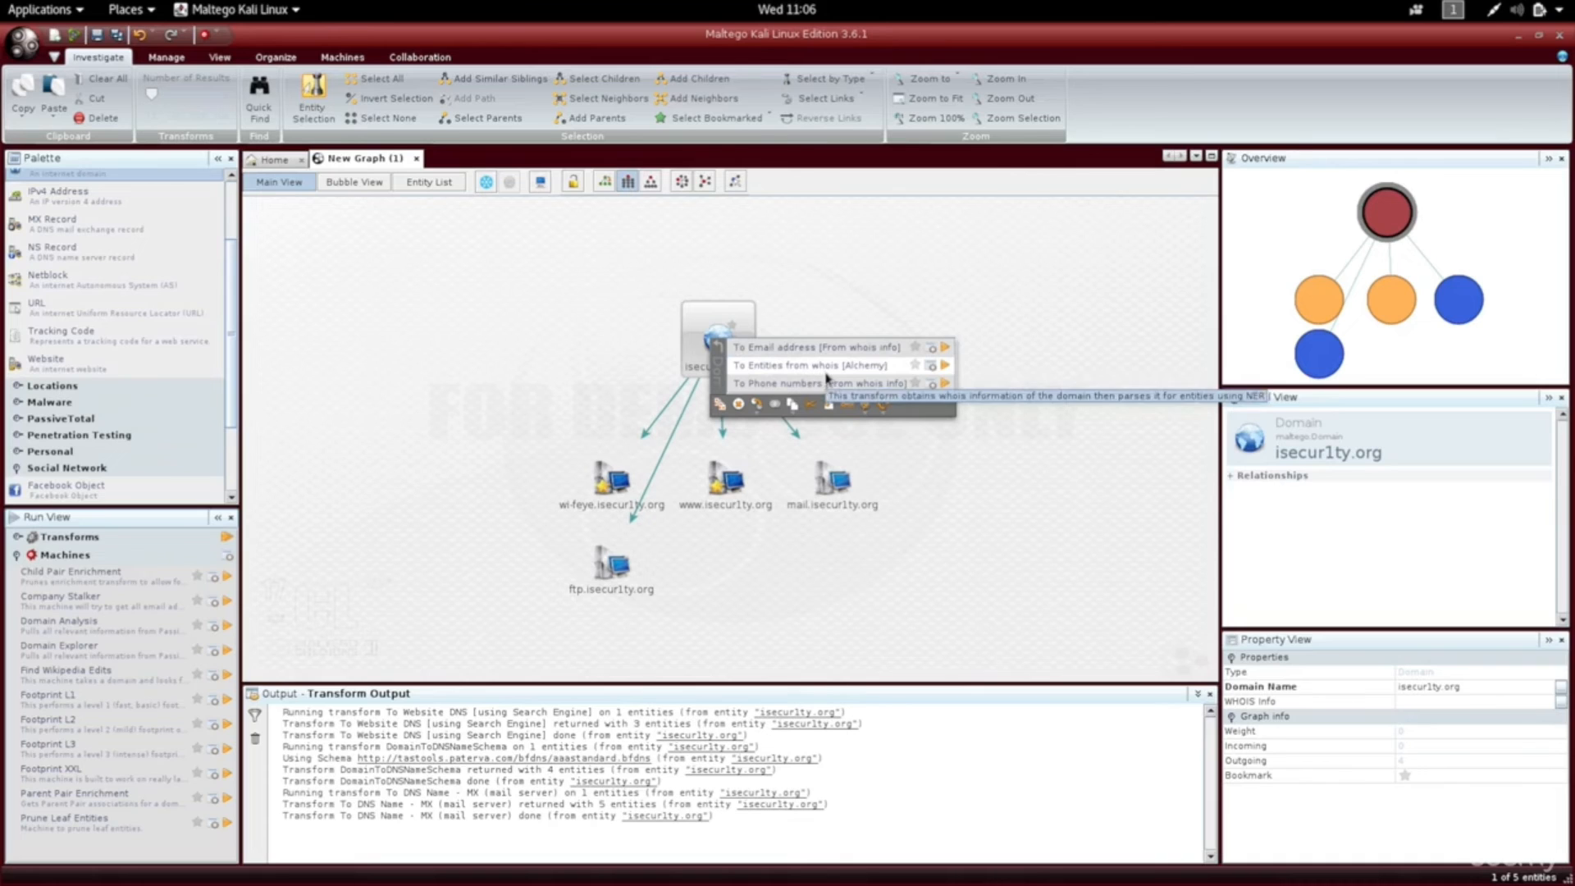
pyautogui.click(718, 367)
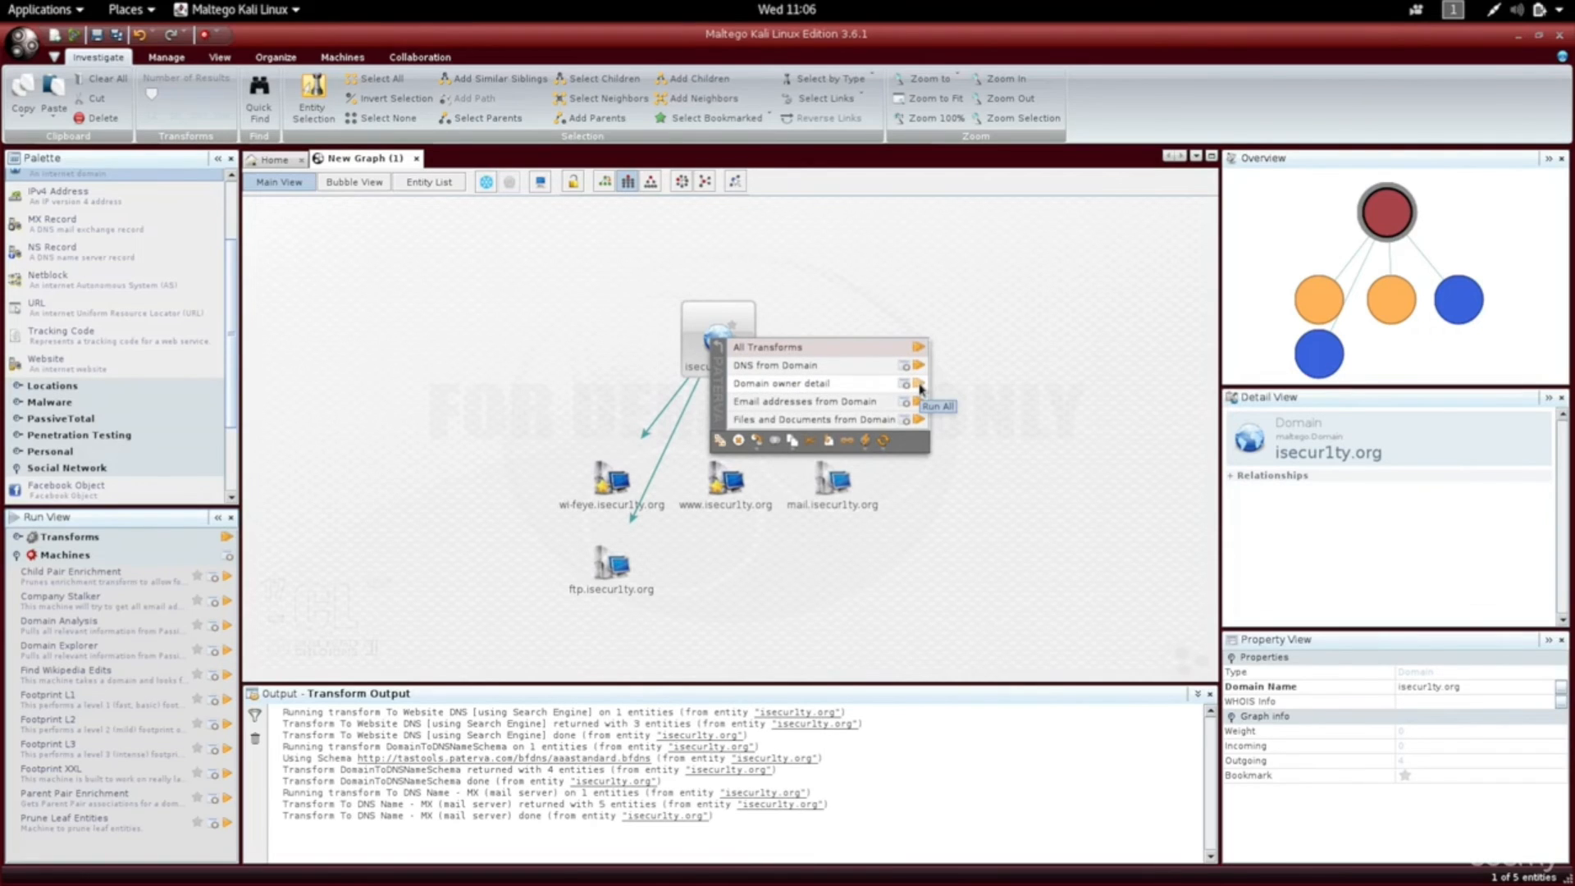
pyautogui.click(918, 385)
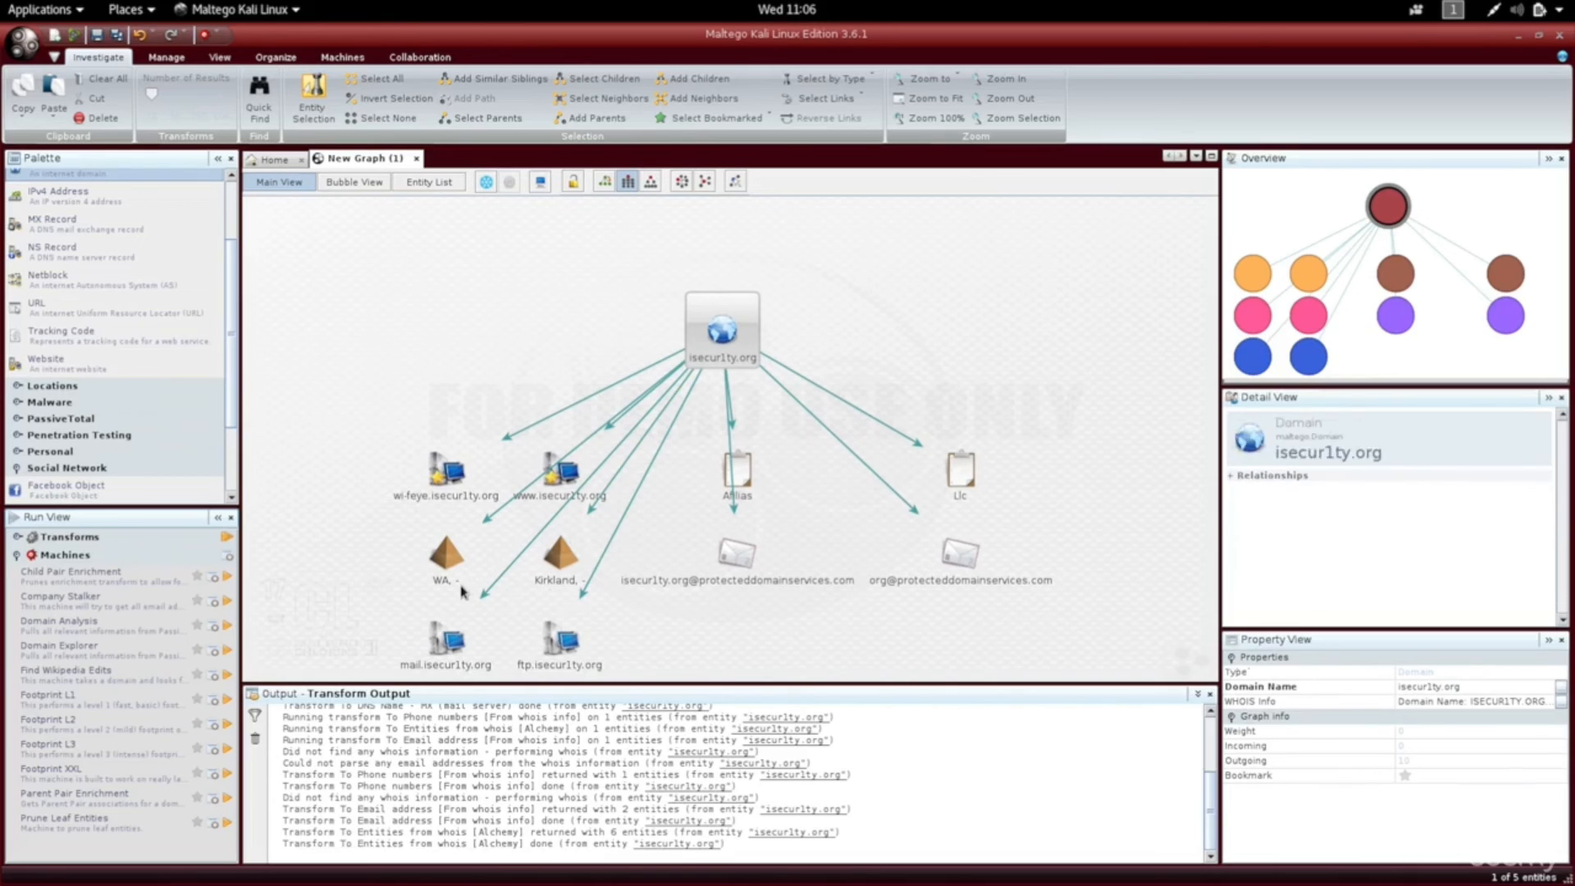
# Delete the location, e-mail, Afilias and Llc whois results, leaving isecur1ty.org with its four subdomains.
pyautogui.click(385, 561)
pyautogui.moveTo(375, 545); pyautogui.dragTo(1012, 620)
pyautogui.press('Delete')
pyautogui.moveTo(711, 532); pyautogui.dragTo(988, 463)
pyautogui.press('Delete')
pyautogui.click(727, 354)
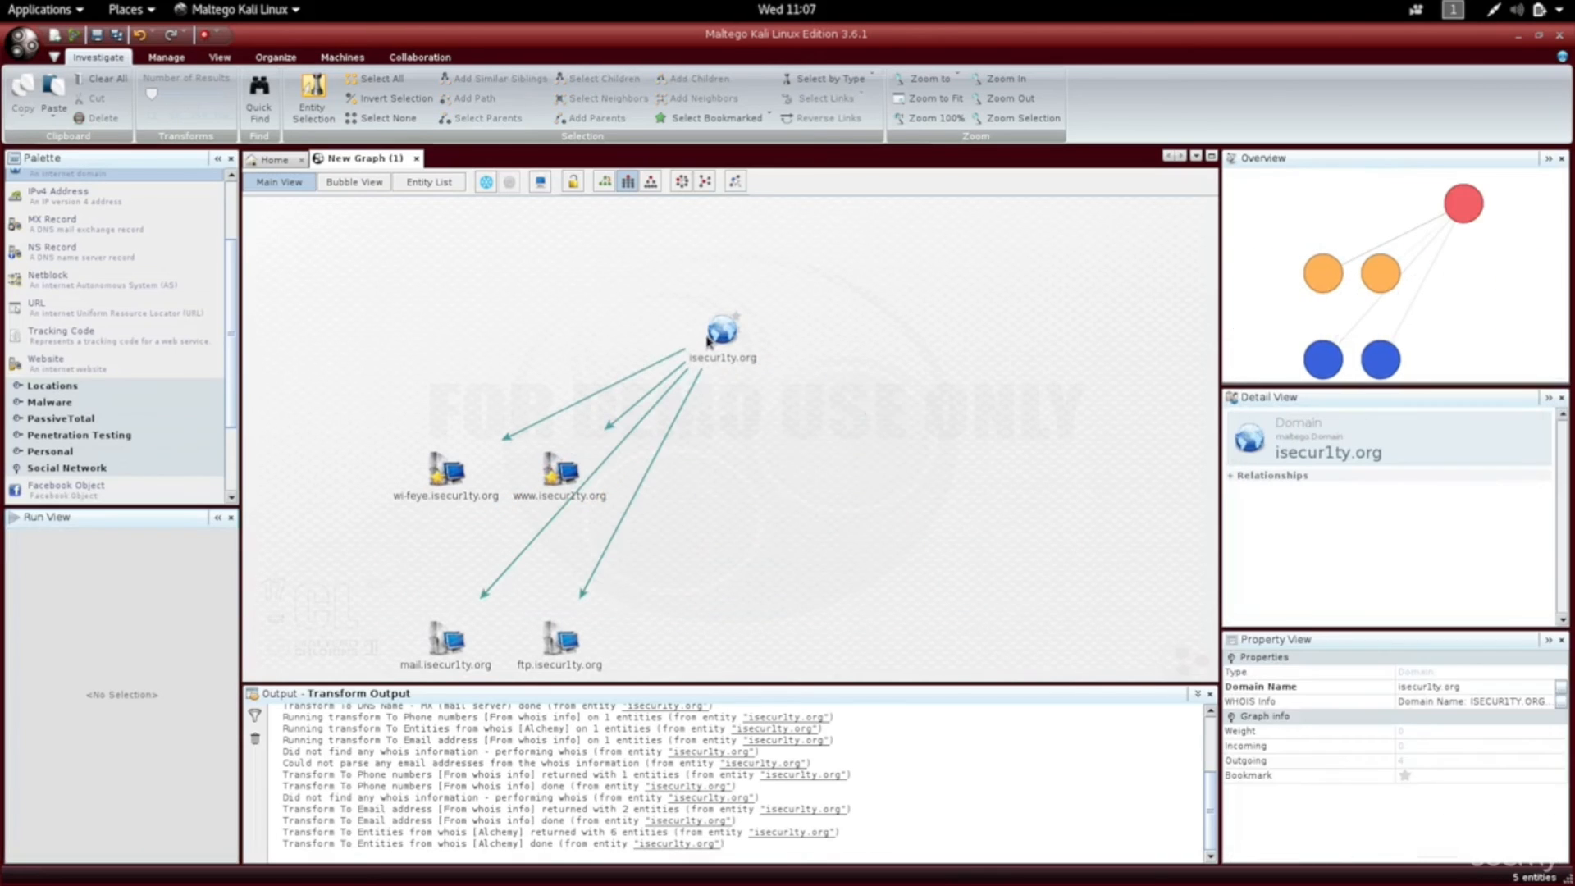
pyautogui.rightClick(711, 338)
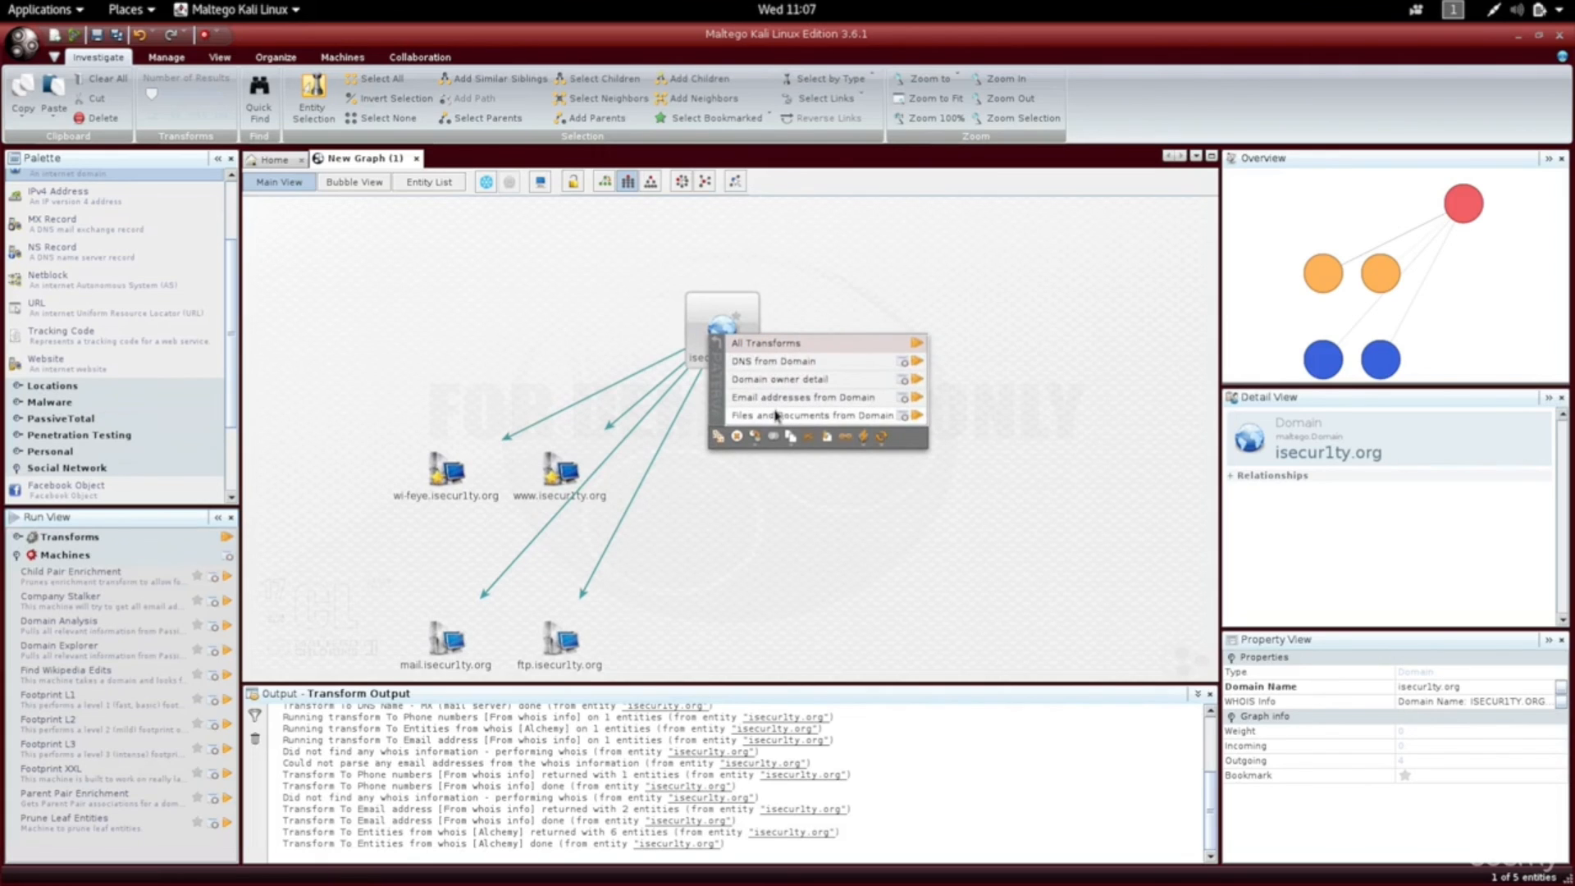
# Run all Files and Documents from Domain transforms on isecur1ty.org, adding ten documents such as Linux Essentials.
pyautogui.click(916, 415)
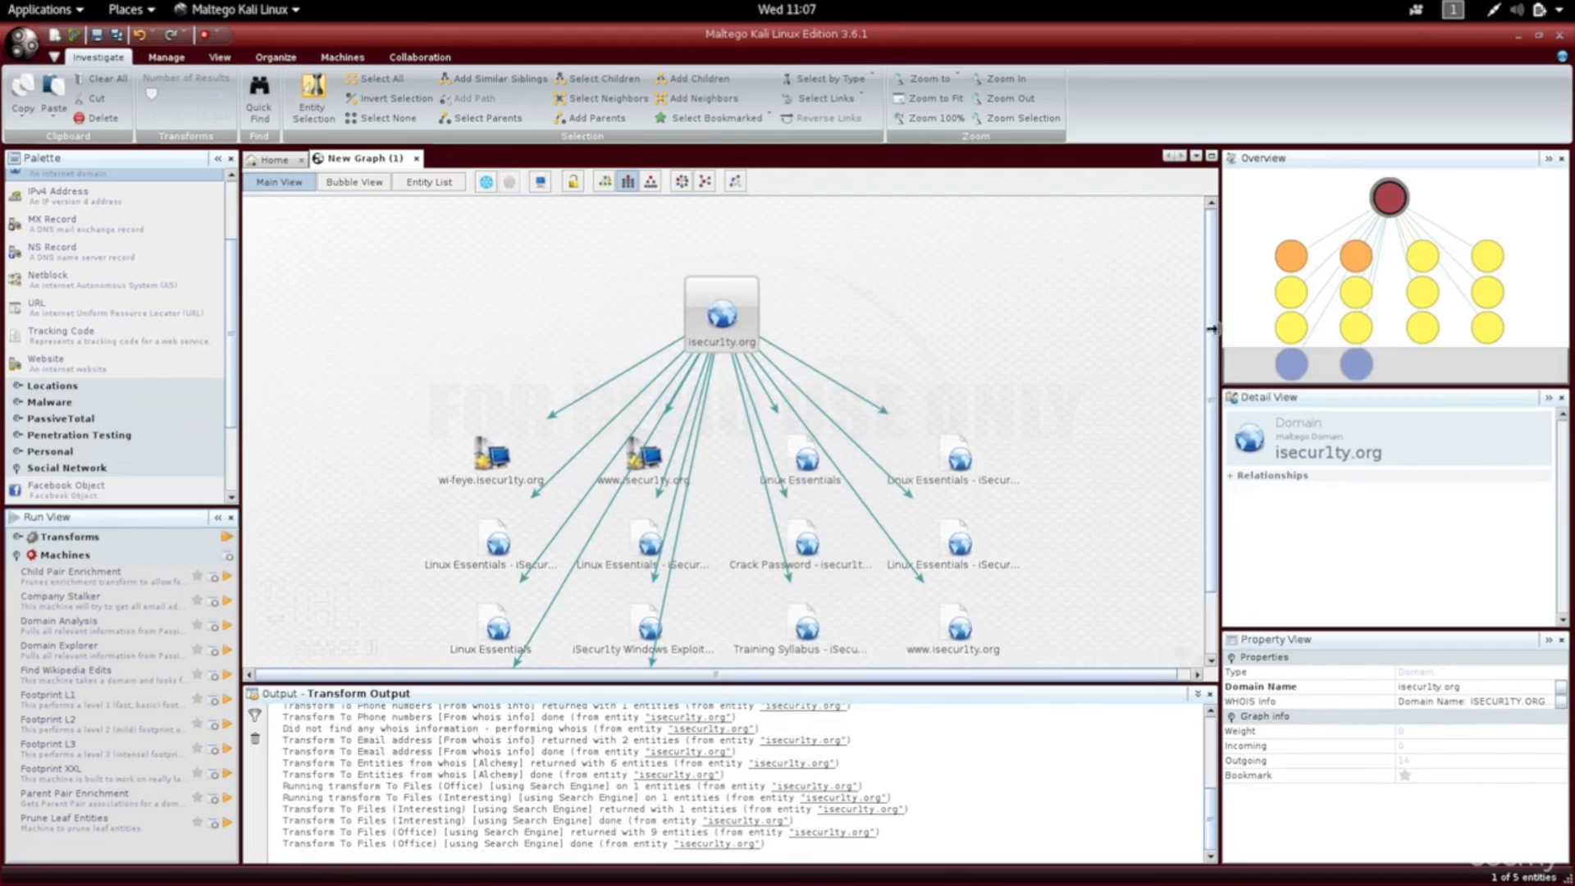
pyautogui.moveTo(1213, 332); pyautogui.dragTo(1224, 429)
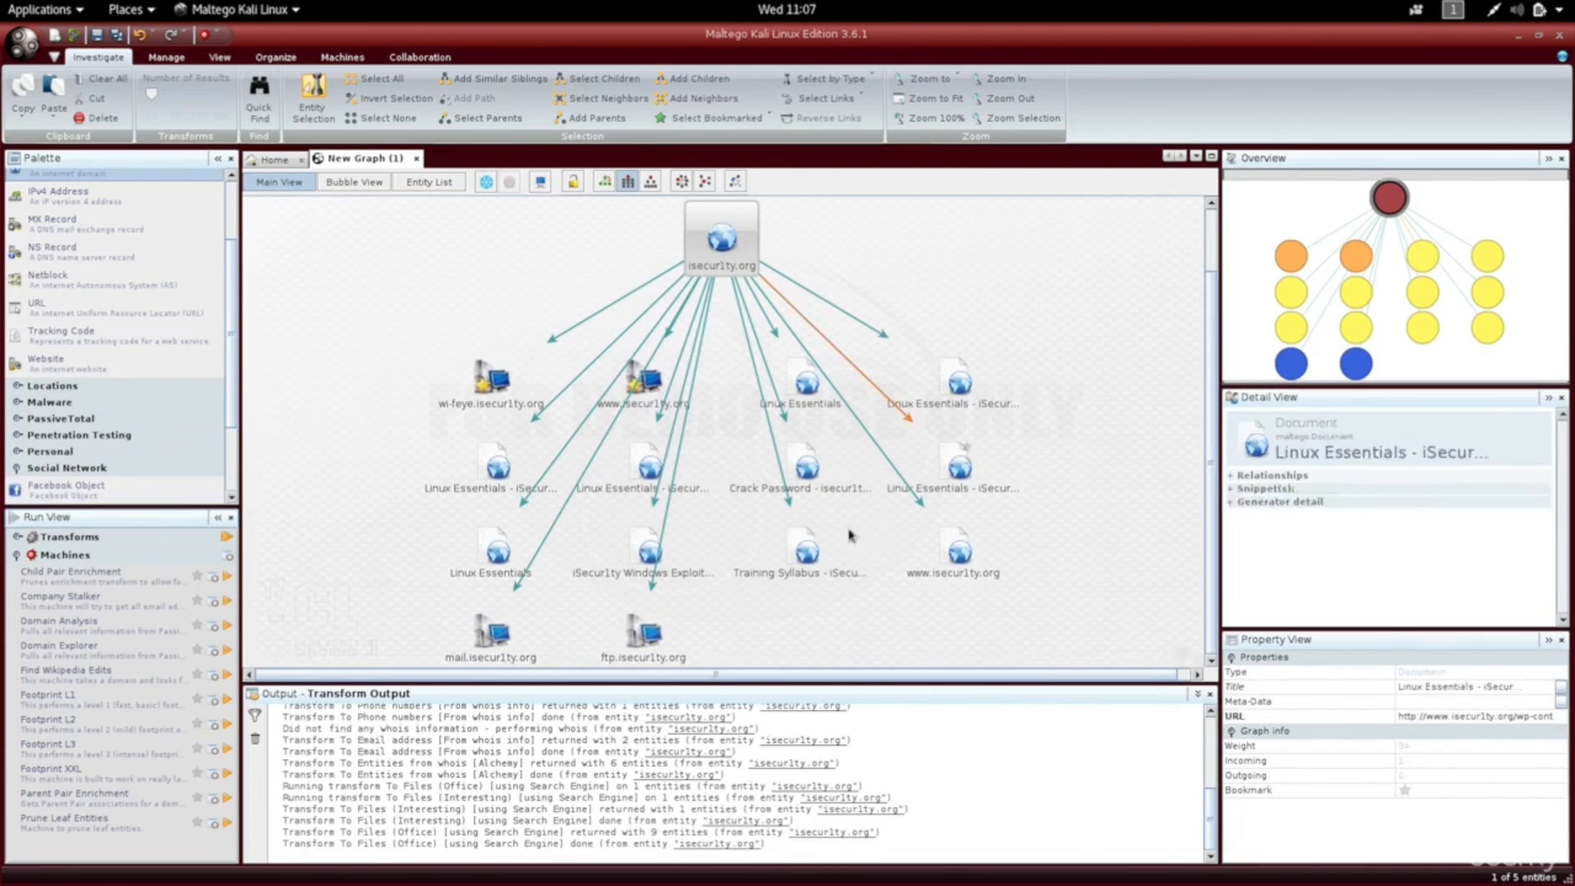